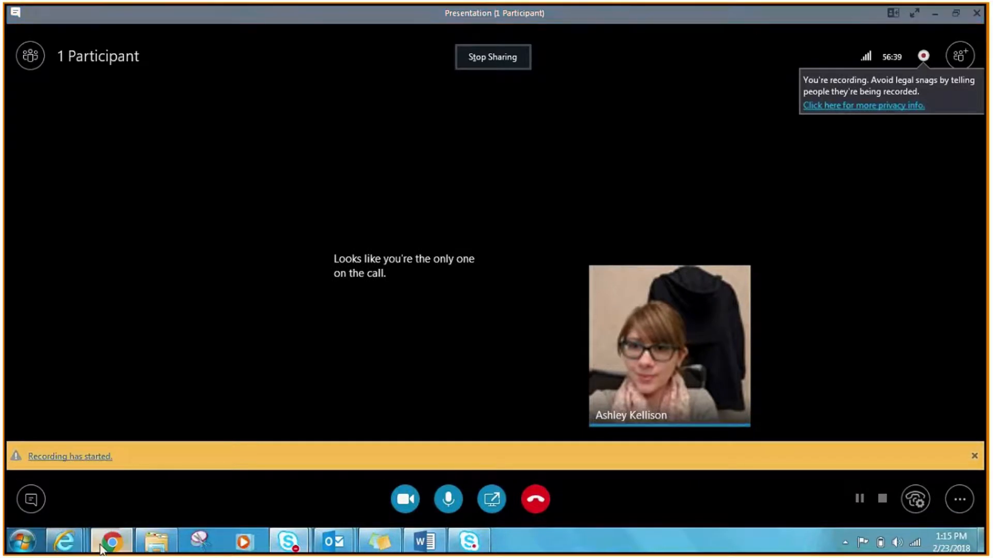
- Switch to Chrome and open the site group setup from the organization's Next Steps After Enrollment list
left_click(112, 544)
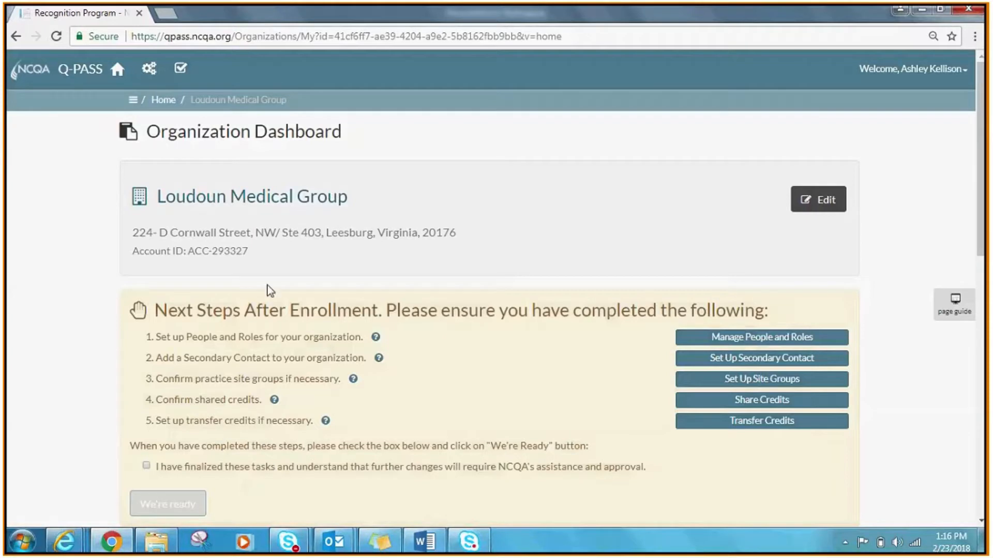
left_click_drag(158, 311, 381, 308)
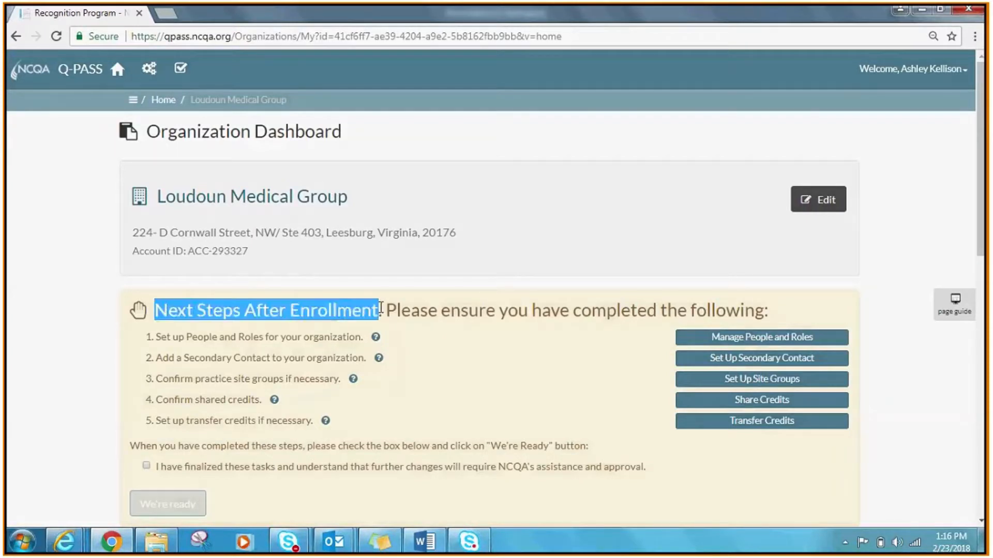
left_click(474, 410)
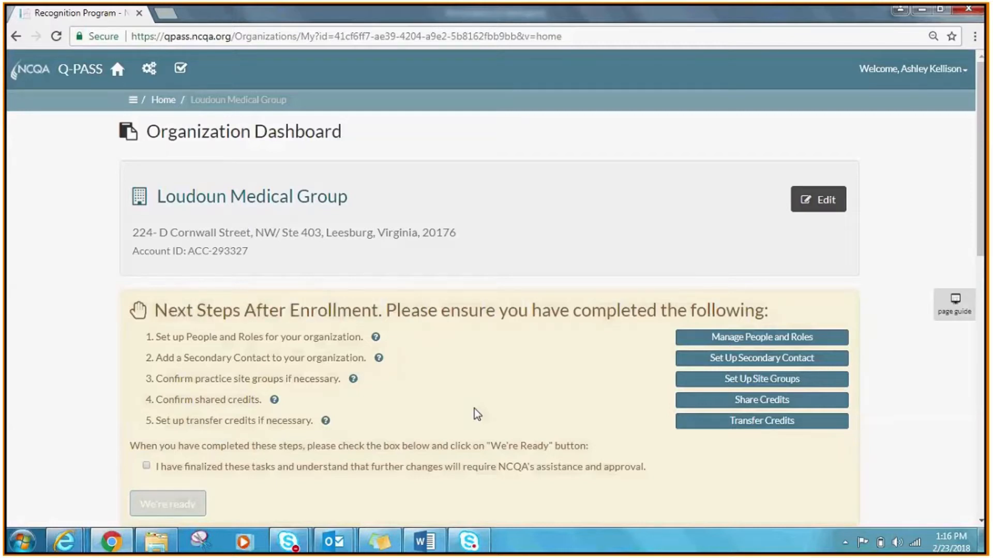
scroll(468, 406, "down", 2)
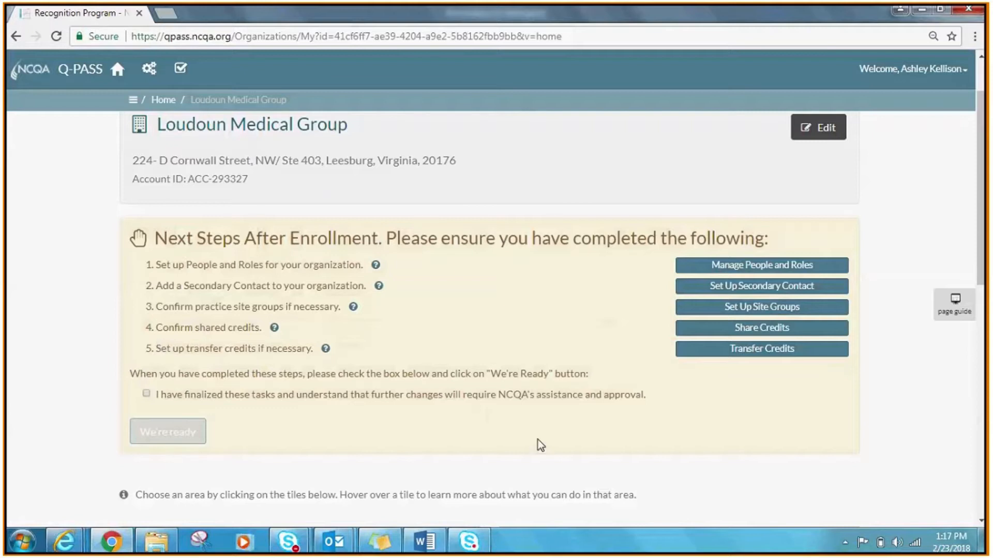
left_click(747, 309)
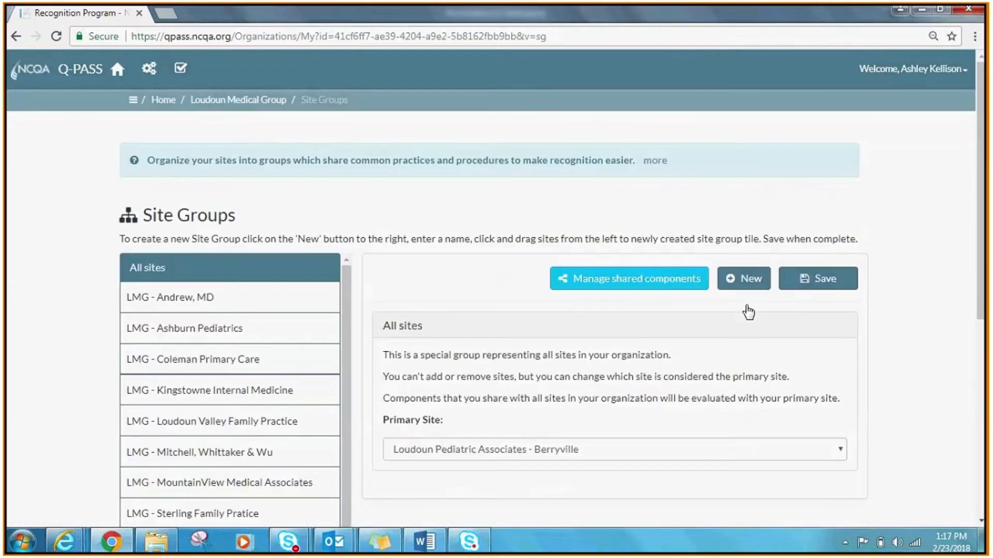
- Set the All sites group's primary site to Leesburg Sterling Family Practice - Ashburn and save the change
left_click_drag(986, 228, 987, 240)
scroll(545, 243, "down", 2)
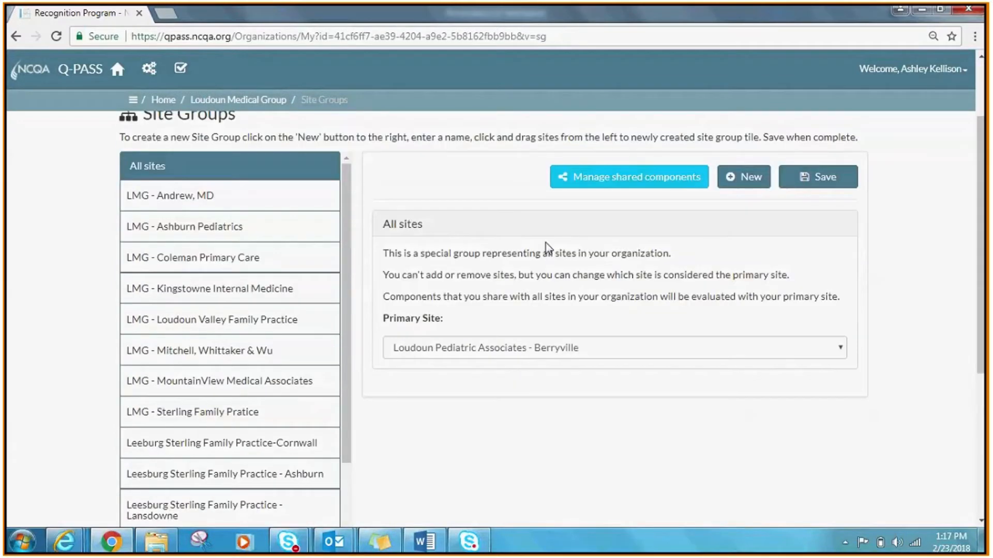
left_click_drag(347, 194, 376, 187)
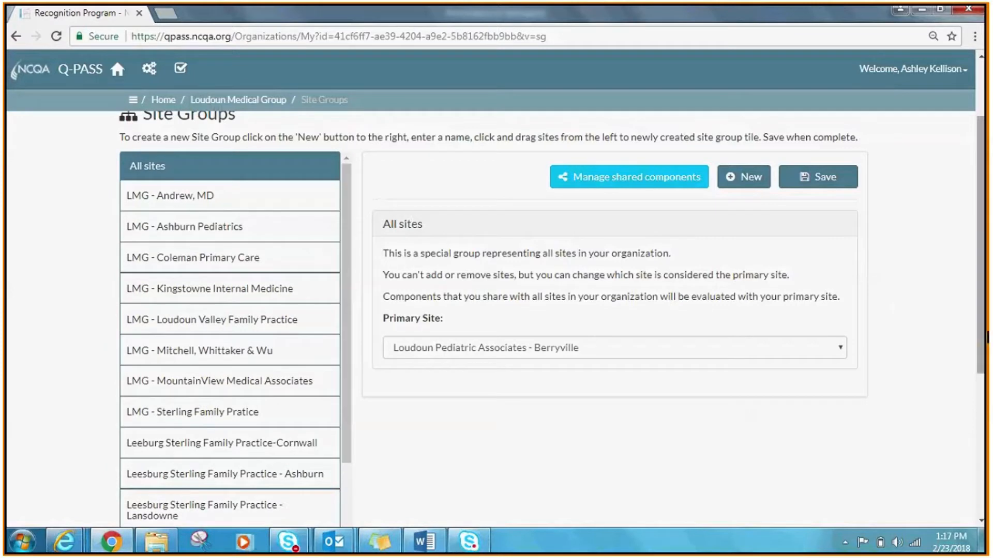
scroll(971, 328, "up", 1)
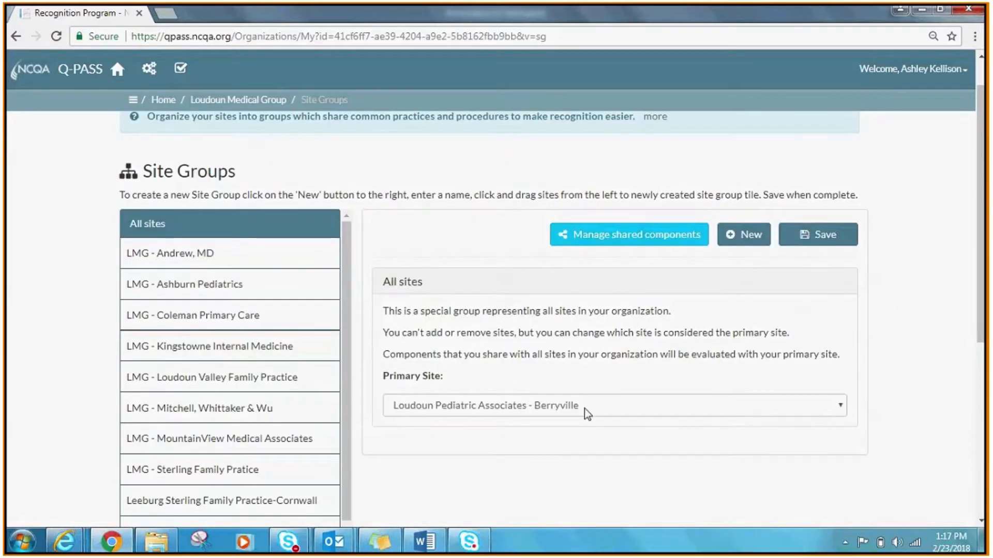
triple_click(382, 285)
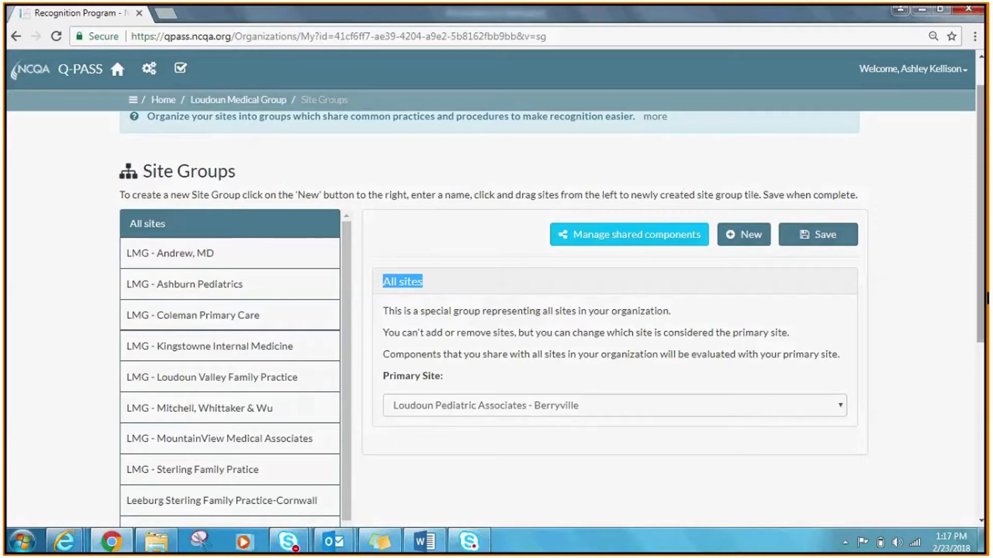
scroll(987, 299, "down", 1)
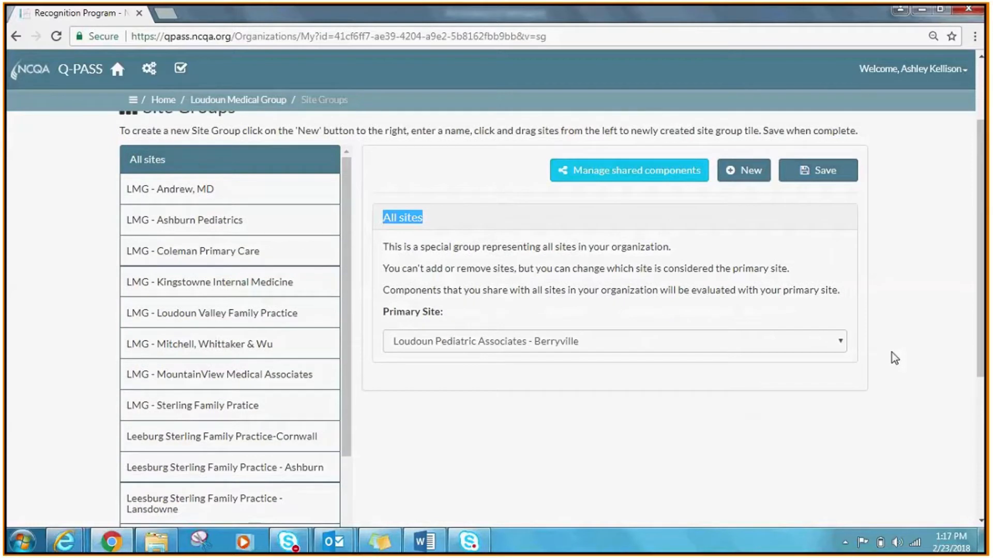
left_click(843, 344)
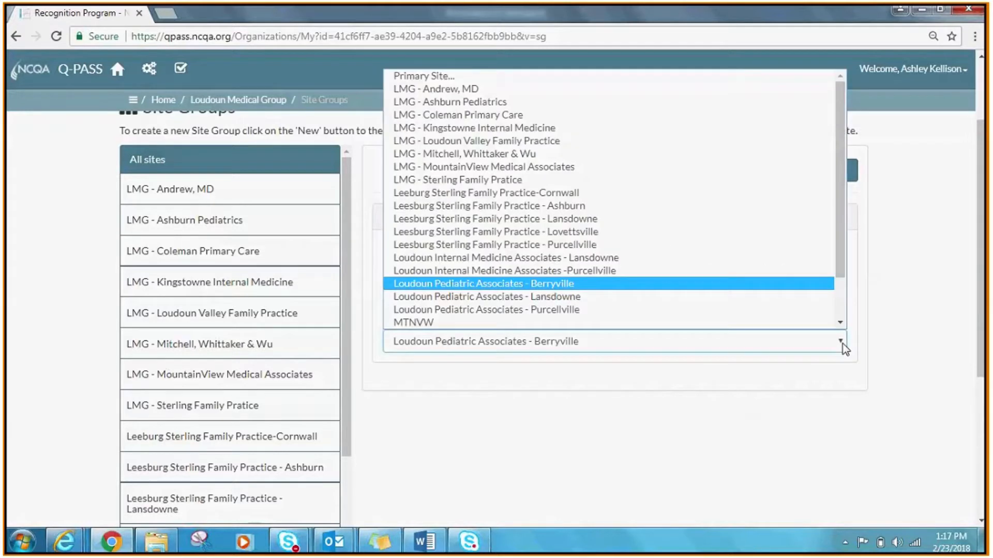
left_click(573, 206)
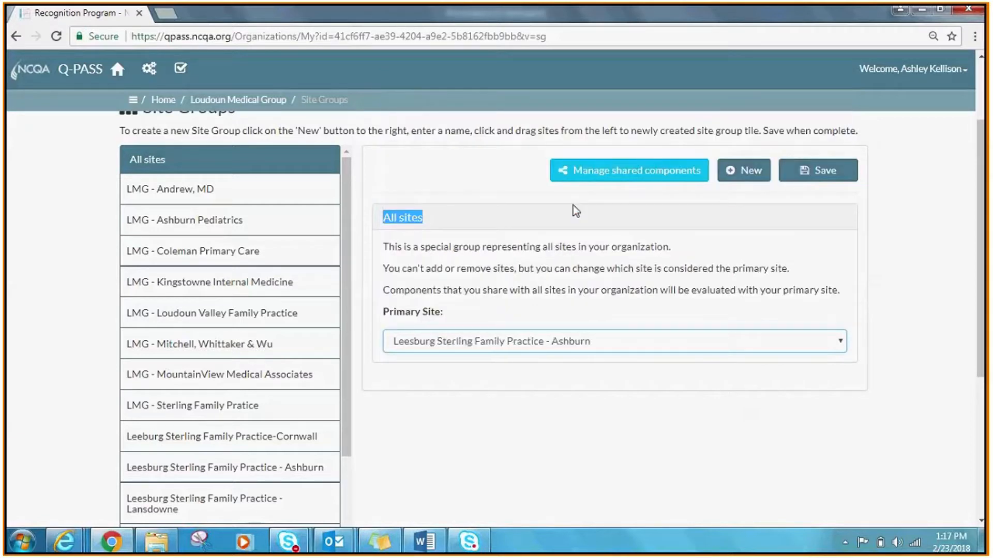
left_click(807, 179)
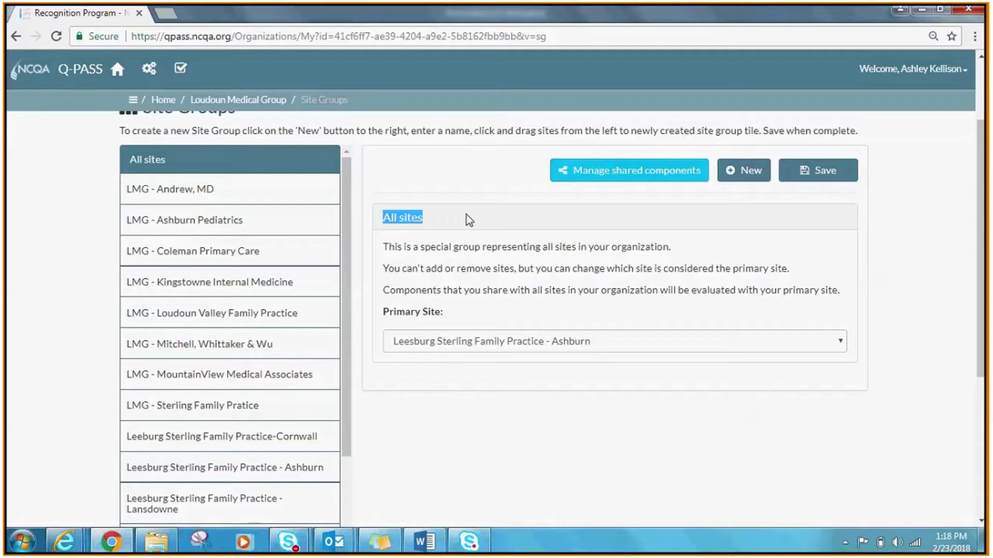
left_click(424, 396)
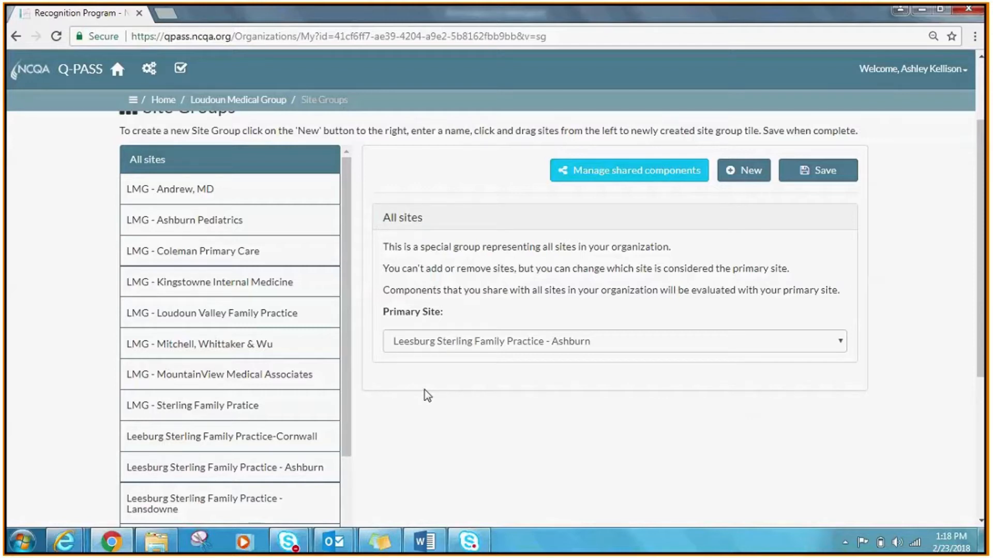
- Create a new site group named "Accelerated Renewal"
left_click(740, 173)
left_click_drag(987, 194, 987, 237)
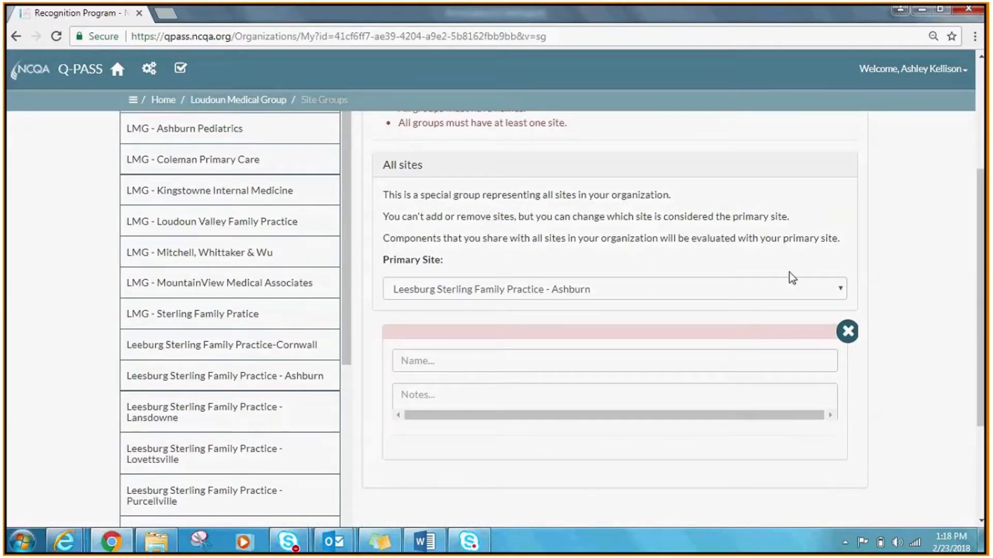
left_click(431, 361)
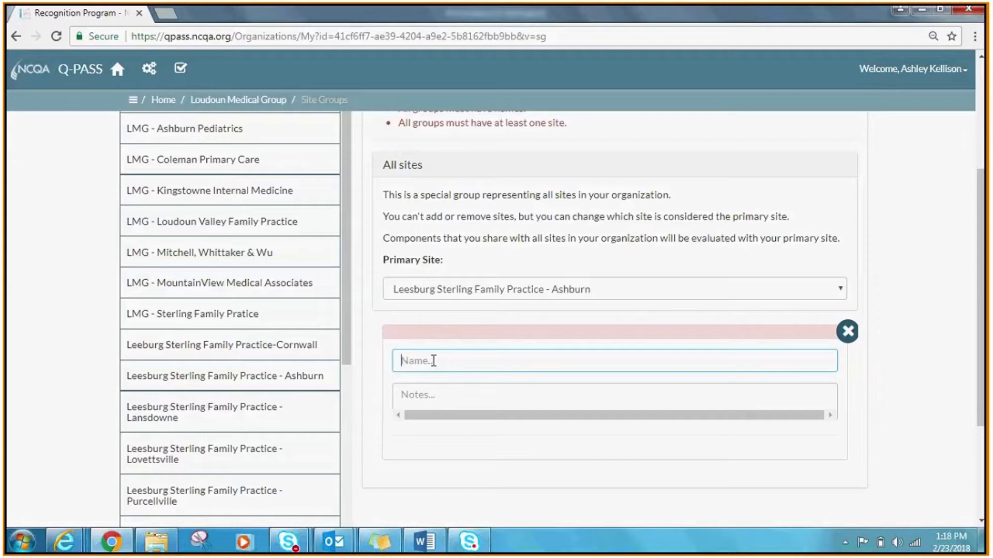
type("Ac")
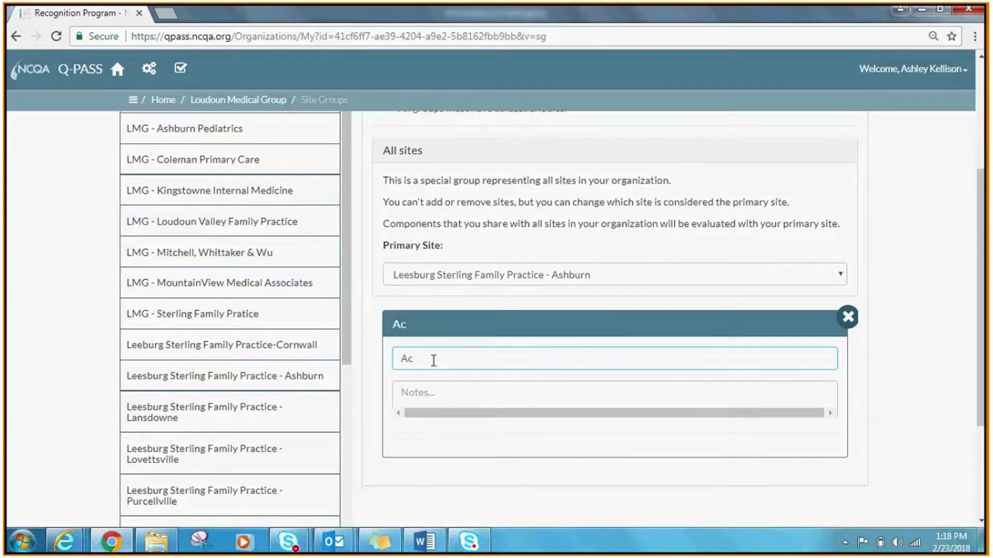
type("celerated Renew")
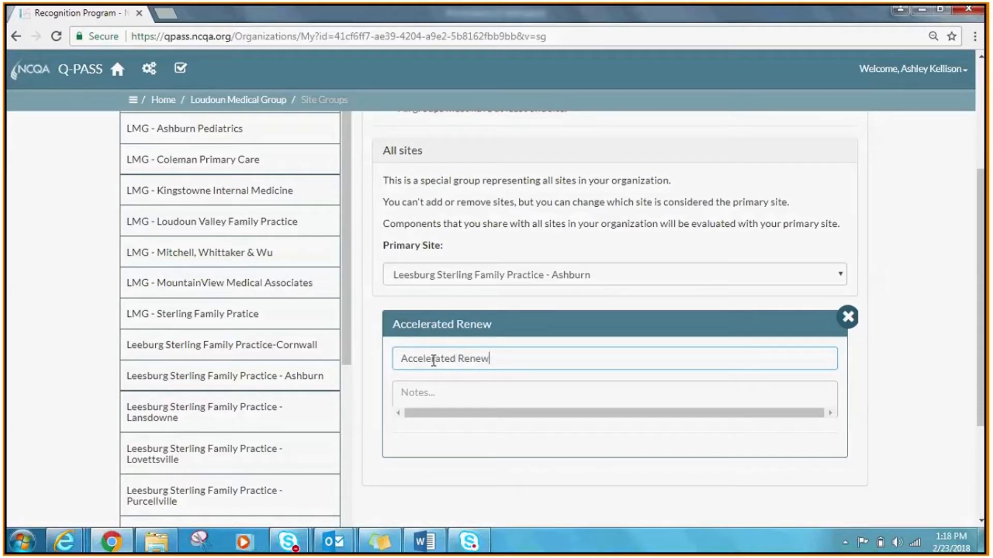
type("al")
- Add LMG - Kingstowne Internal Medicine, LMG - Sterling Family Pratice and Leesburg Sterling Family Practice - Purcellville to the Accelerated Renewal group
scroll(985, 289, "up", 1)
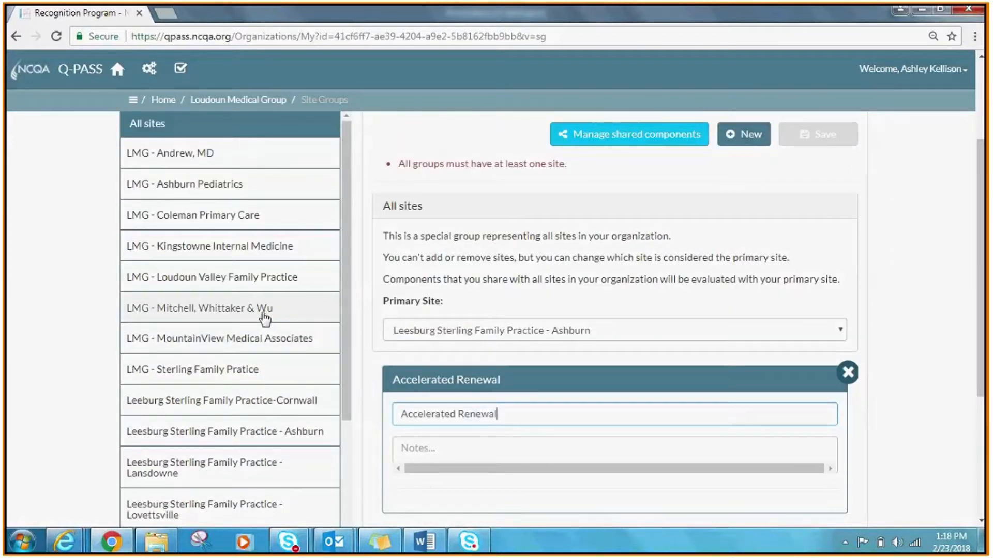
left_click(188, 255)
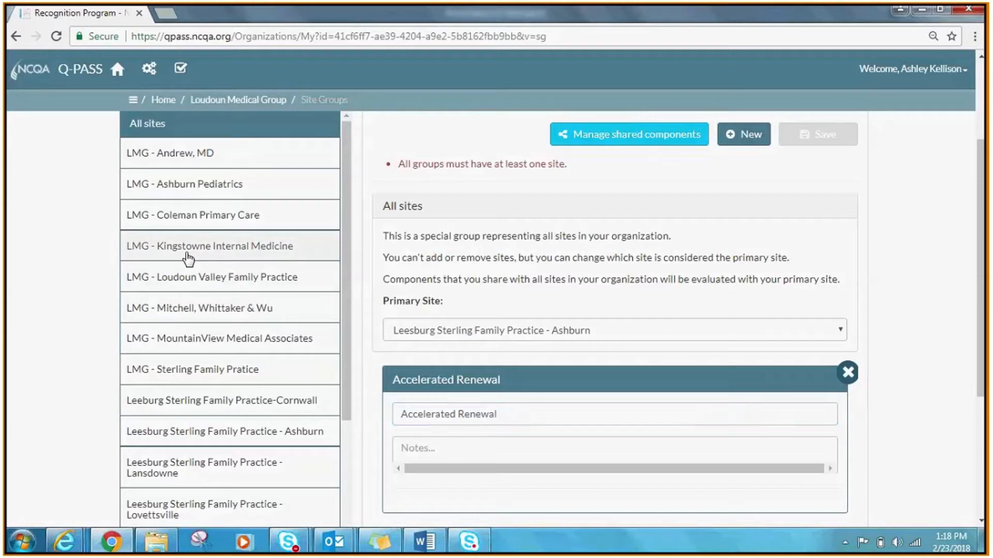
left_click_drag(188, 259, 463, 424)
left_click_drag(196, 370, 414, 423)
left_click_drag(981, 353, 988, 423)
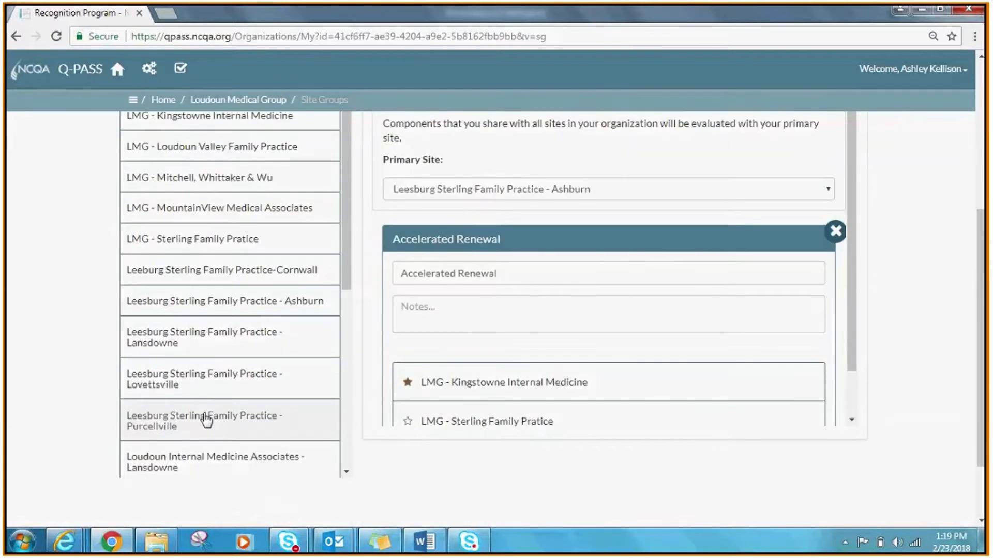
left_click_drag(206, 417, 497, 414)
- Make LMG - Sterling Family Pratice the primary site of the Accelerated Renewal group and save the site groups
left_click_drag(850, 290, 859, 356)
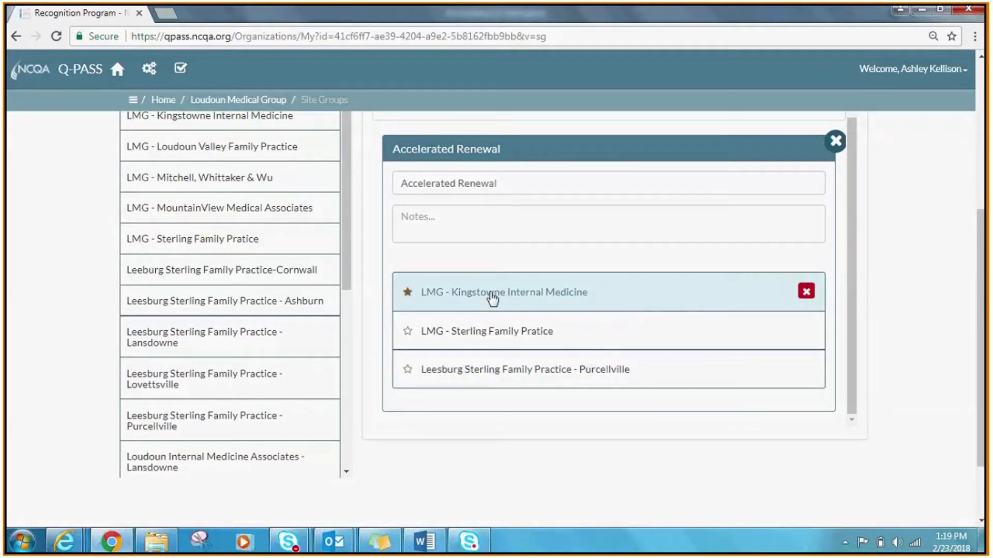
left_click(408, 331)
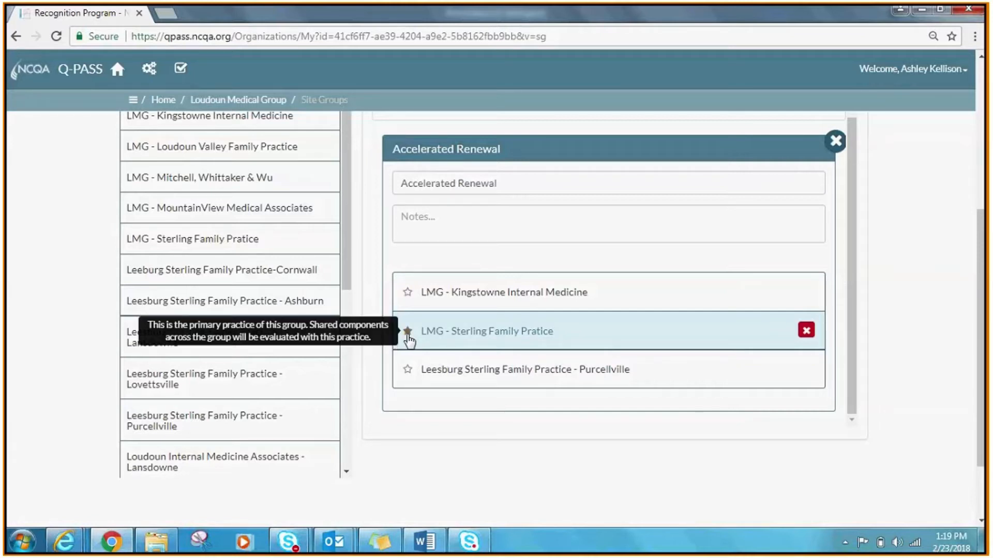
left_click_drag(983, 380, 986, 276)
left_click(840, 200)
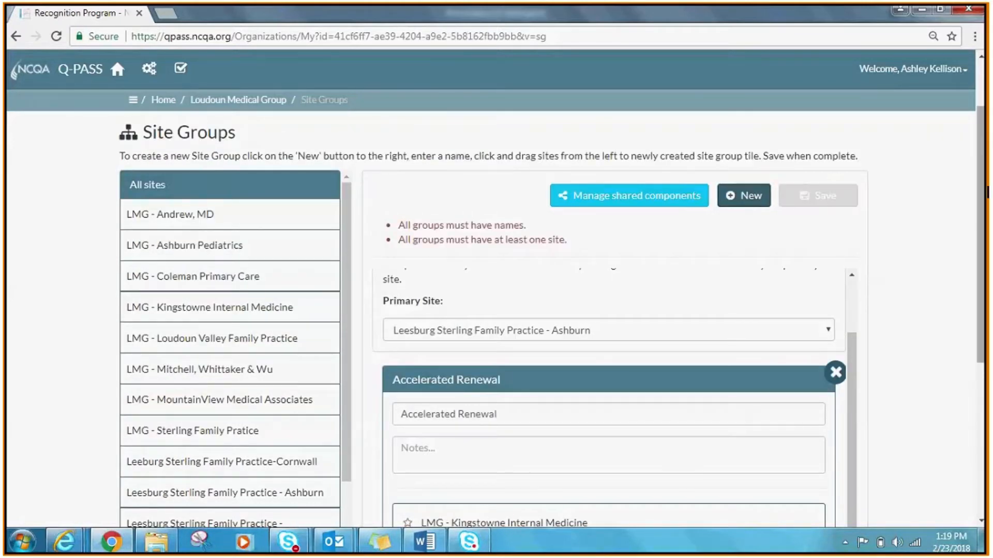
- Create a second new site group named "Brand New"
left_click_drag(987, 202, 987, 315)
scroll(861, 239, "down", 3)
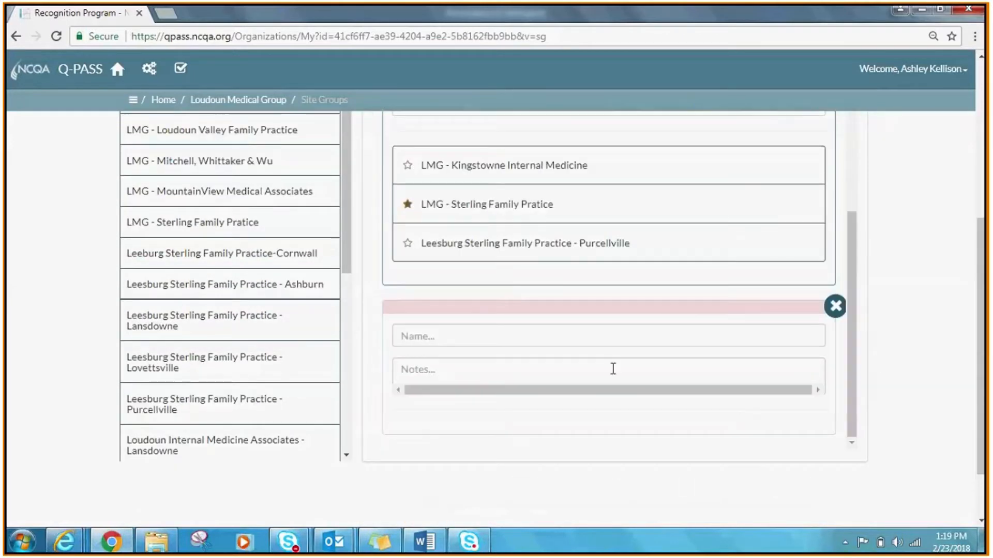
left_click(471, 337)
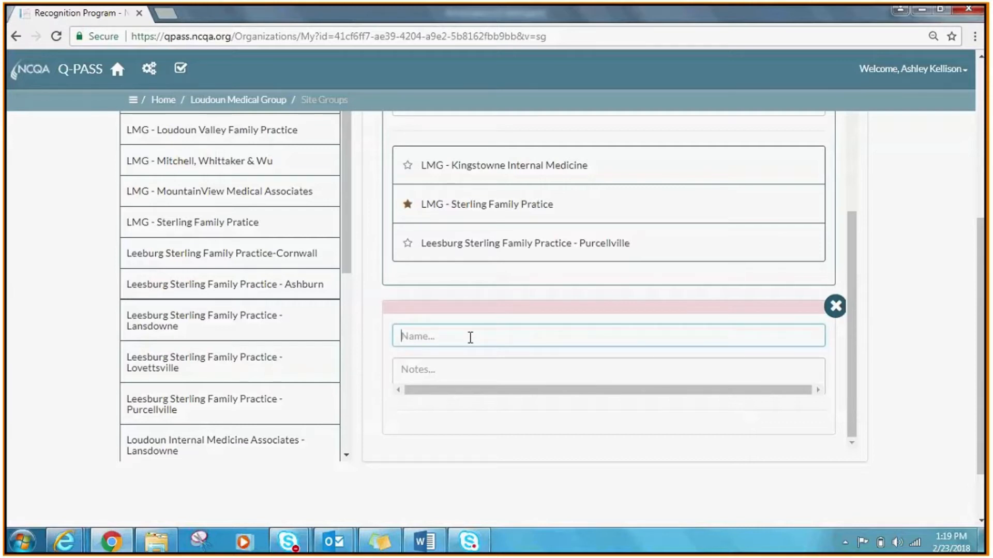
type("Brand ")
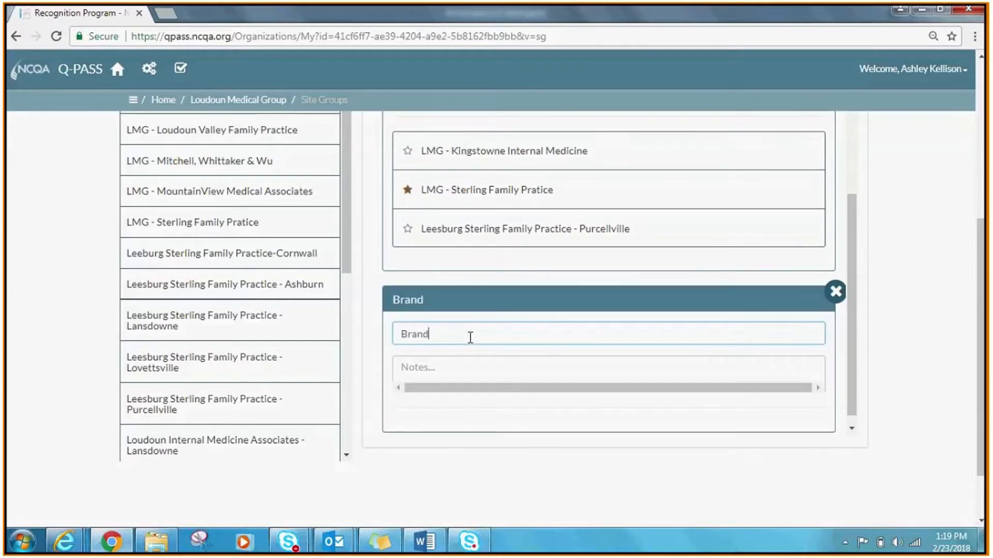
type("New")
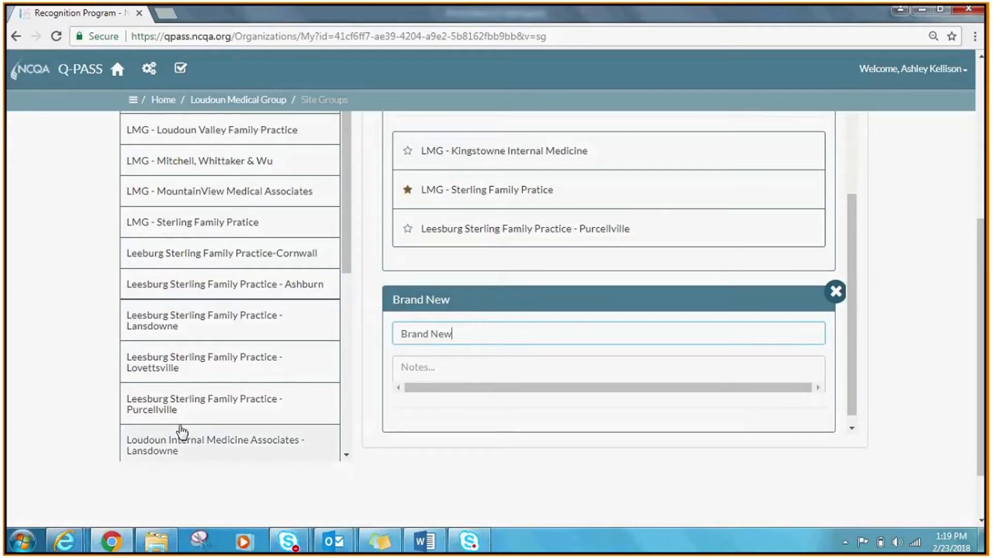
- Add the Purcellville, Cornwall and Lovettsville sites of Leesburg Sterling Family Practice to the Brand New group
left_click_drag(181, 406, 559, 357)
left_click_drag(238, 253, 532, 341)
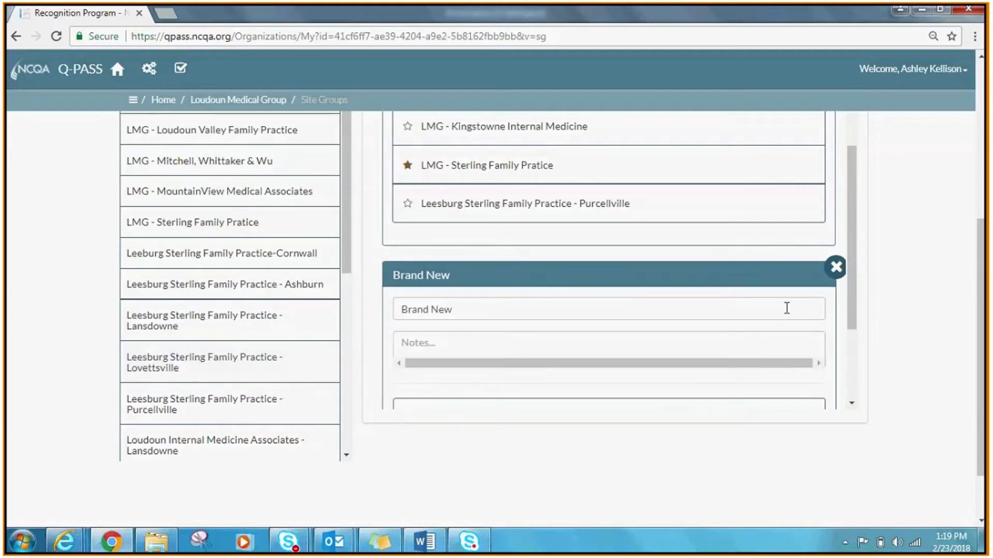
scroll(650, 370, "down", 3)
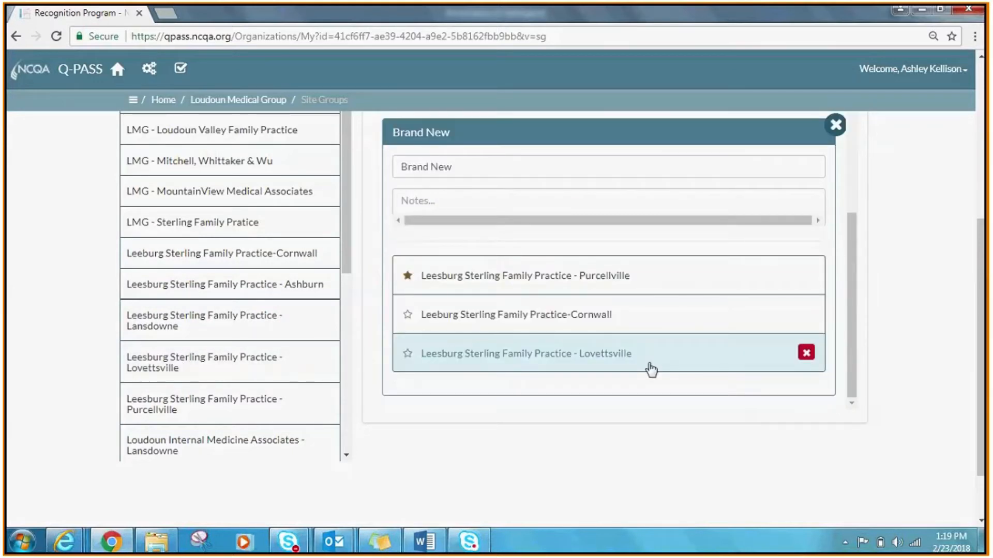
- Make Leesburg Sterling Family Practice - Lovettsville the primary site of the Brand New group and save the site groups
left_click(407, 355)
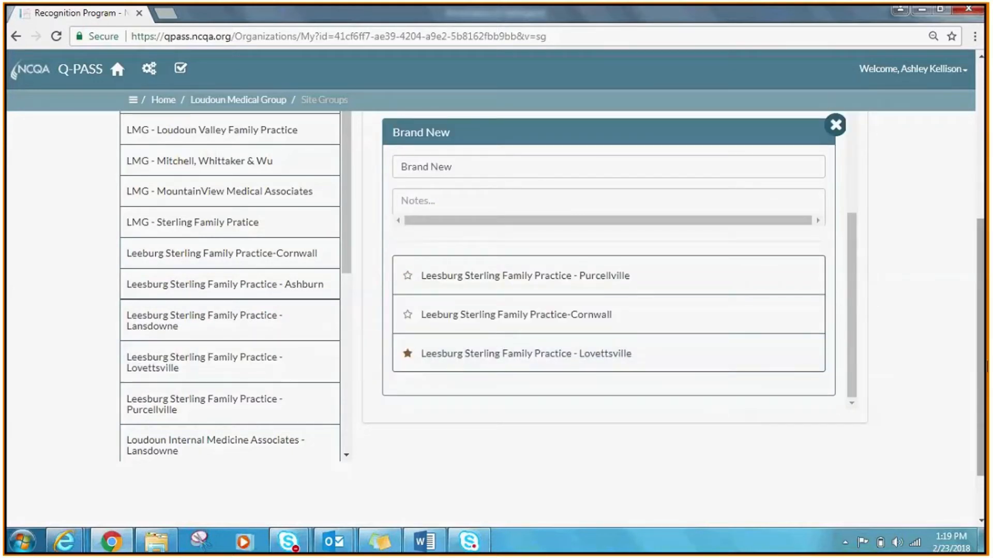
scroll(844, 227, "up", 5)
left_click(842, 227)
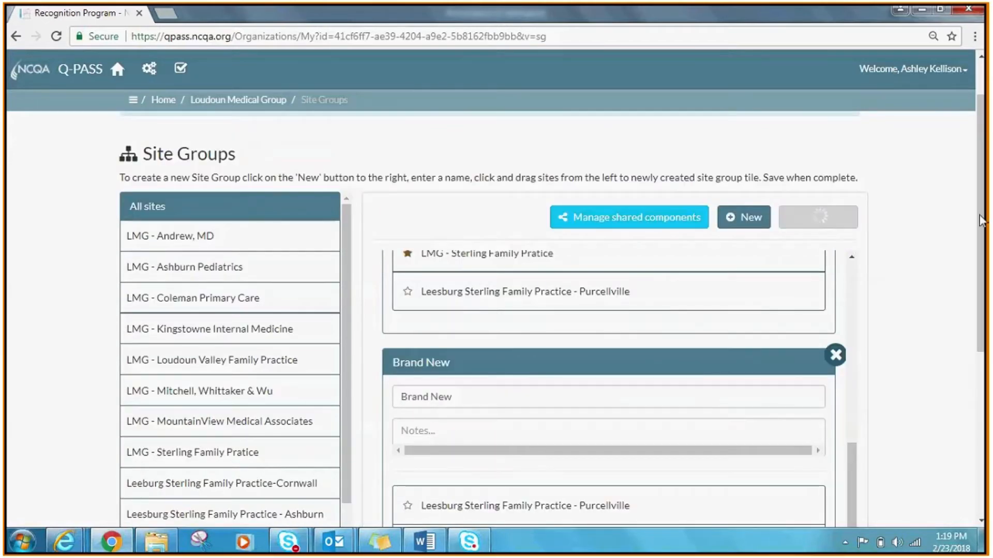
- Create a third new site group named "Annual Reporting"
left_click_drag(988, 246, 986, 276)
left_click(734, 147)
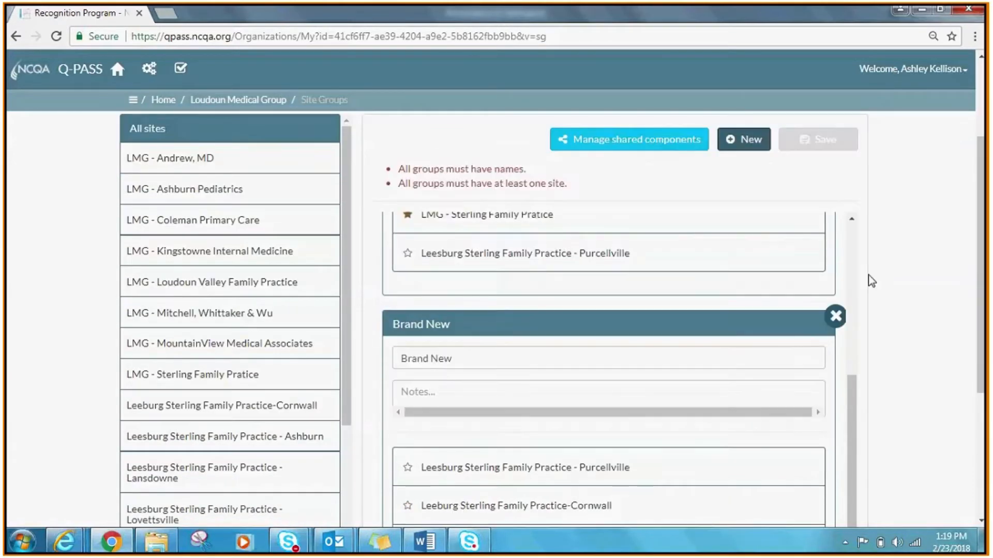
left_click_drag(981, 346, 986, 367)
scroll(852, 292, "down", 3)
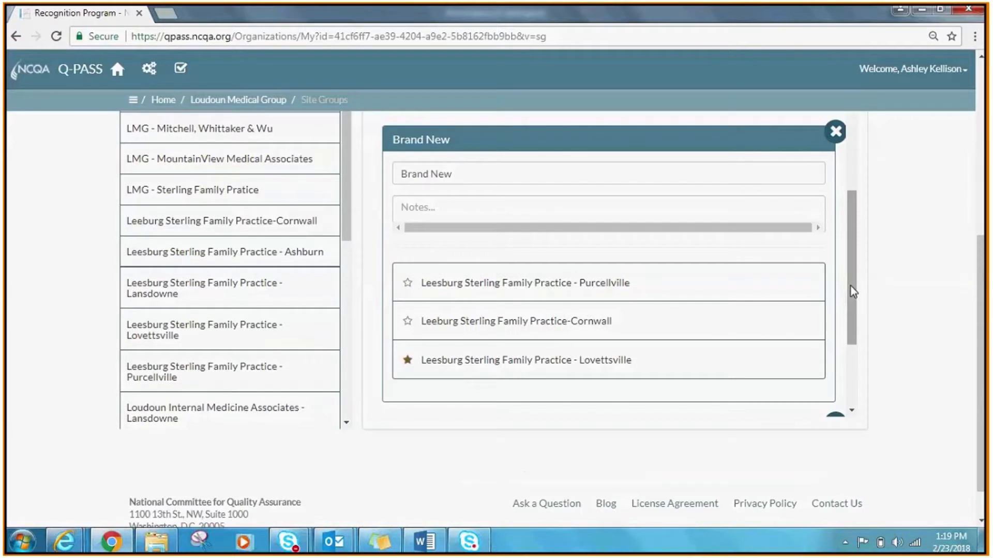
scroll(851, 287, "down", 3)
left_click(451, 305)
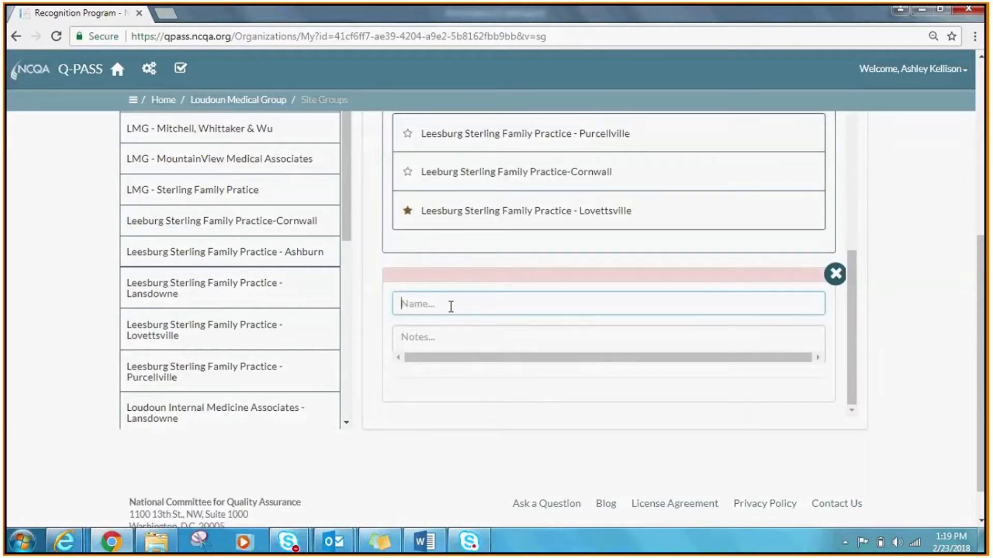
type("Annual Re")
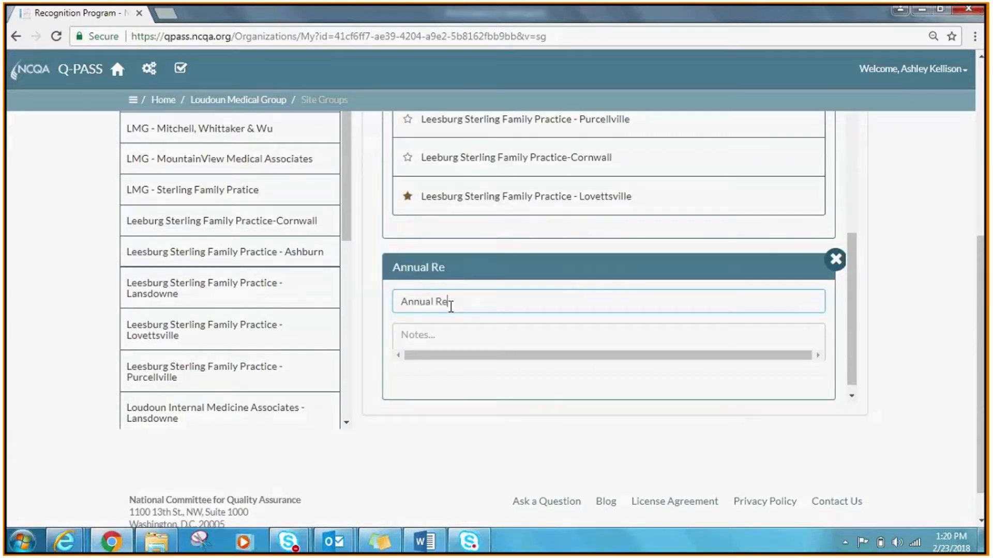
type("porting")
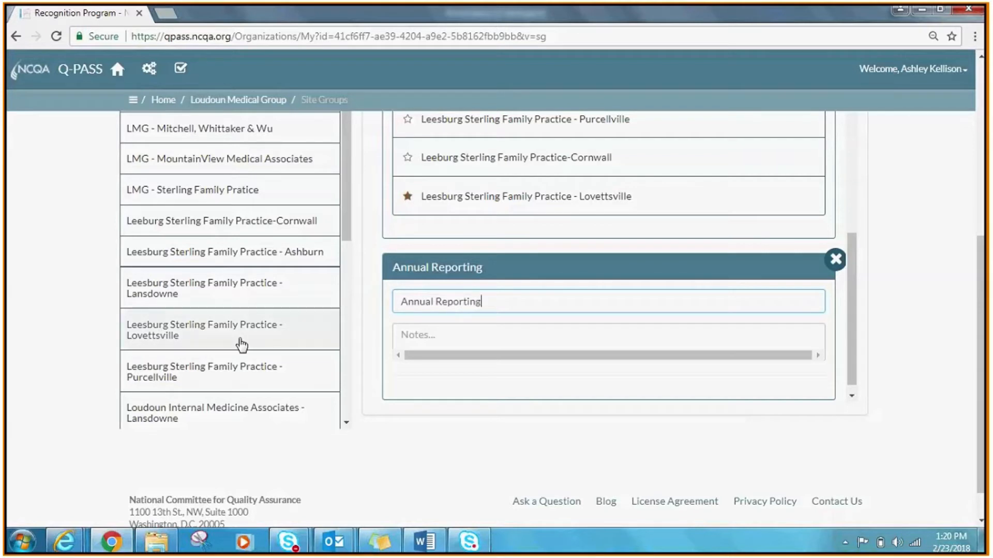
- Add the LMG - Sterling Family Pratice and Potomac Family Practice - Cornwall sites to the Annual Reporting group
left_click_drag(319, 184, 483, 335)
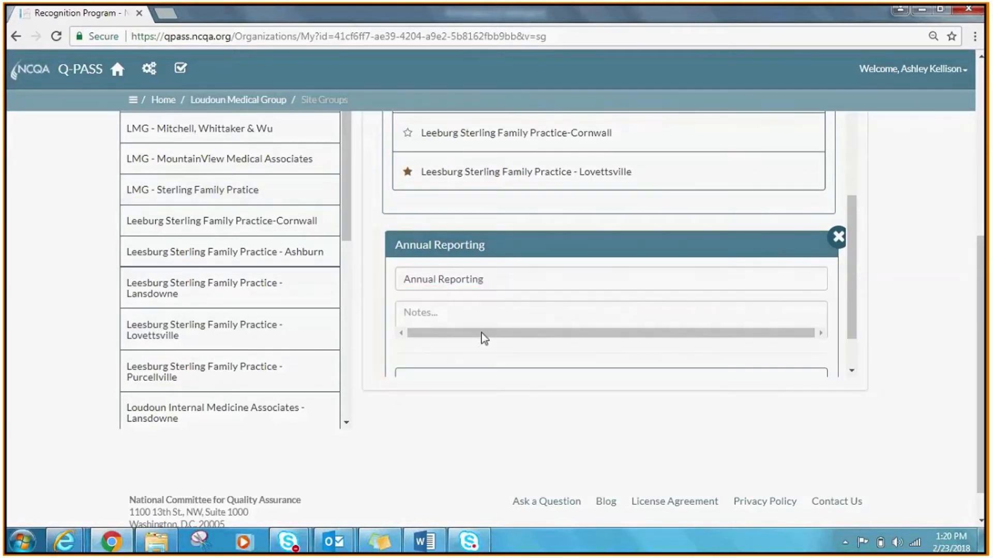
scroll(344, 372, "down", 5)
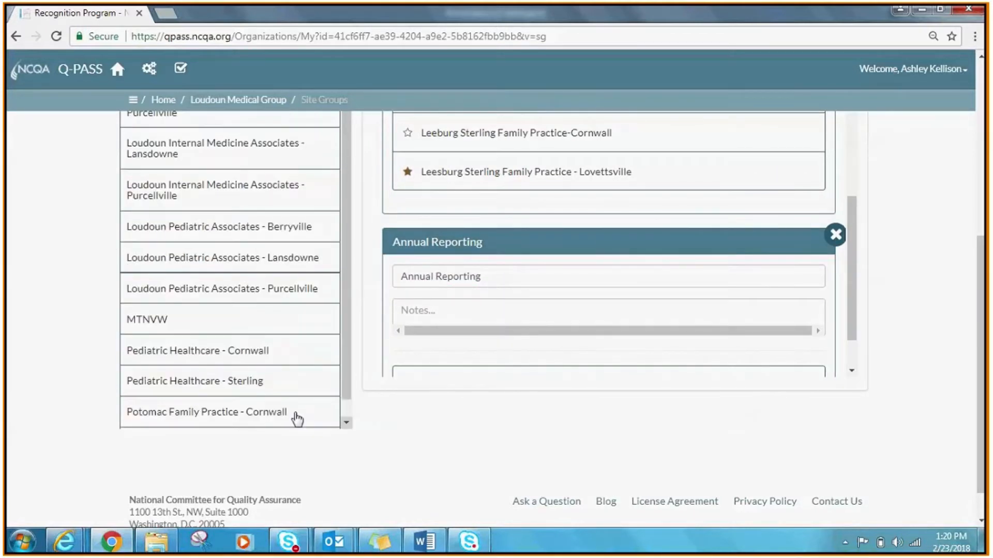
left_click_drag(294, 414, 433, 327)
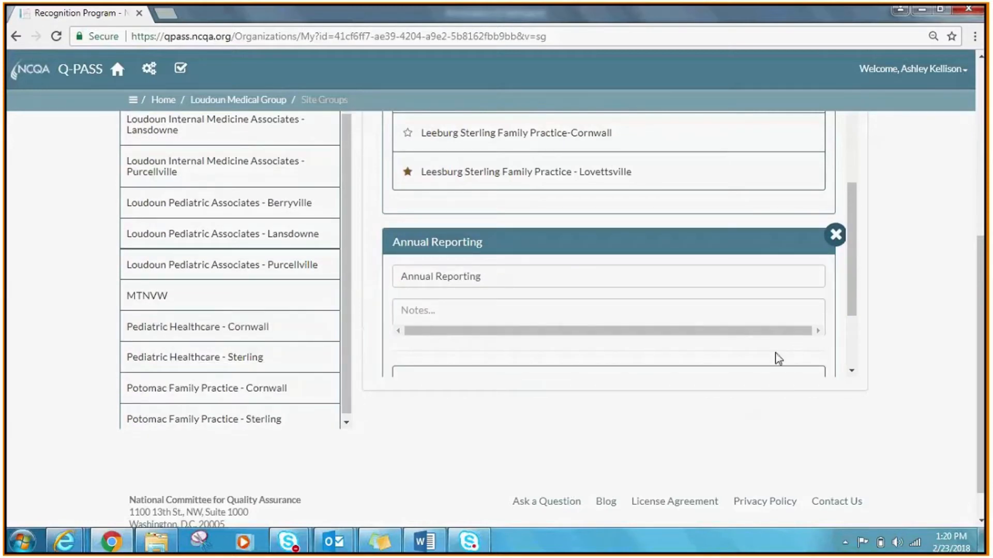
- Open the management of shared components for the site groups
left_click_drag(986, 316, 987, 188)
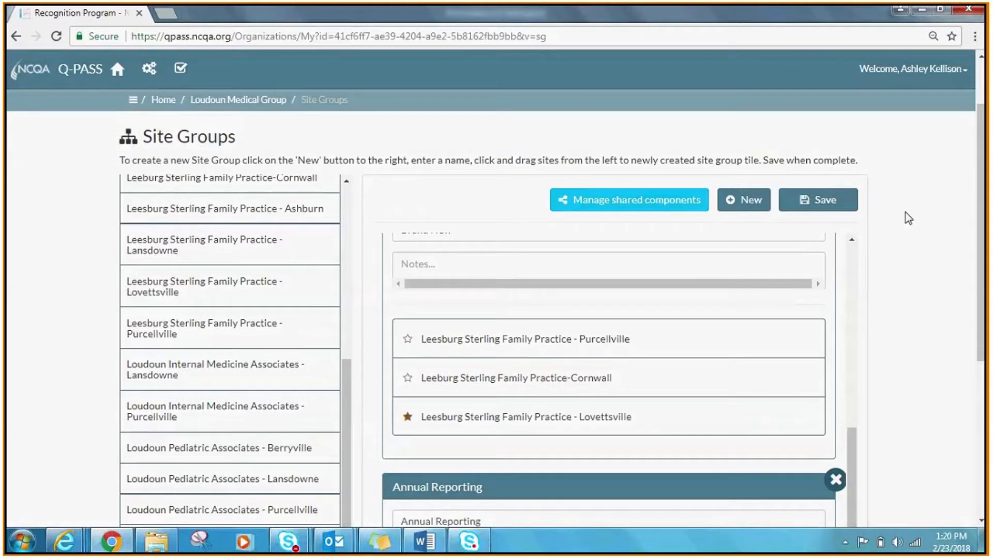
left_click_drag(849, 447, 832, 259)
left_click_drag(987, 262, 987, 254)
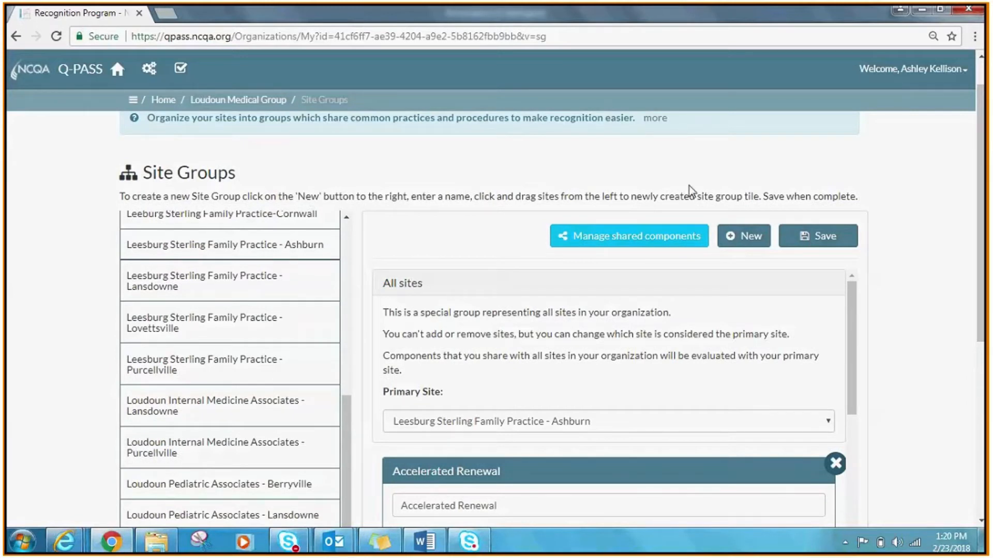
left_click(606, 246)
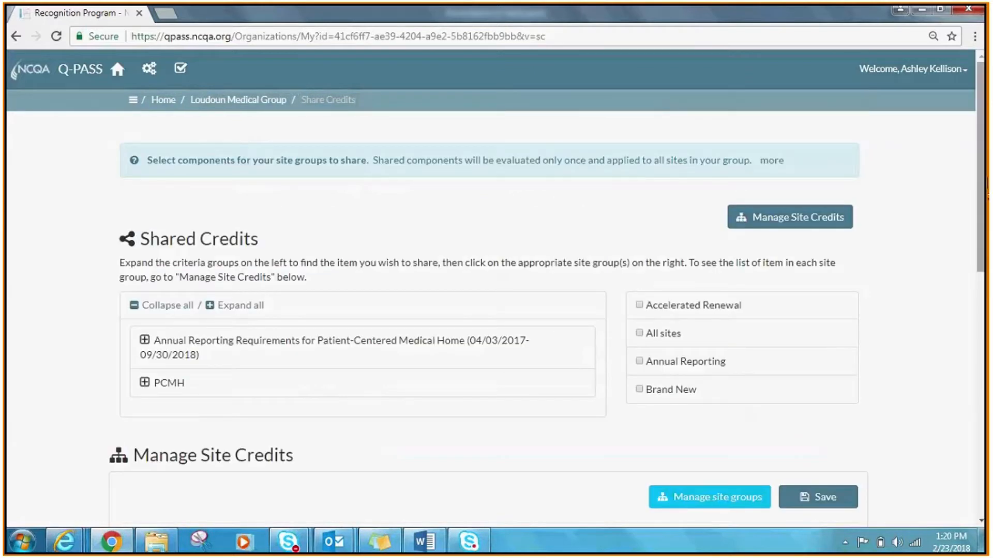
left_click_drag(982, 188, 987, 198)
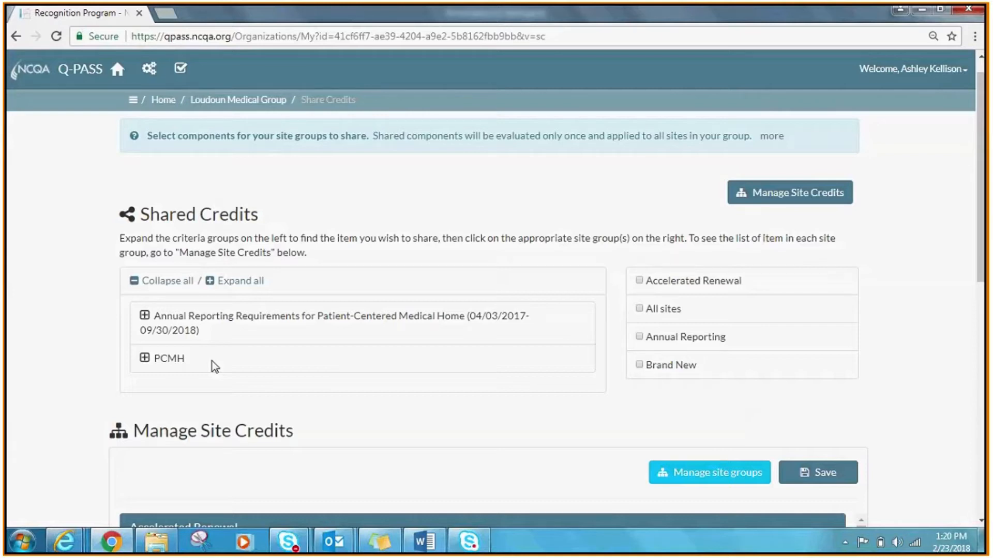
left_click_drag(982, 215, 981, 241)
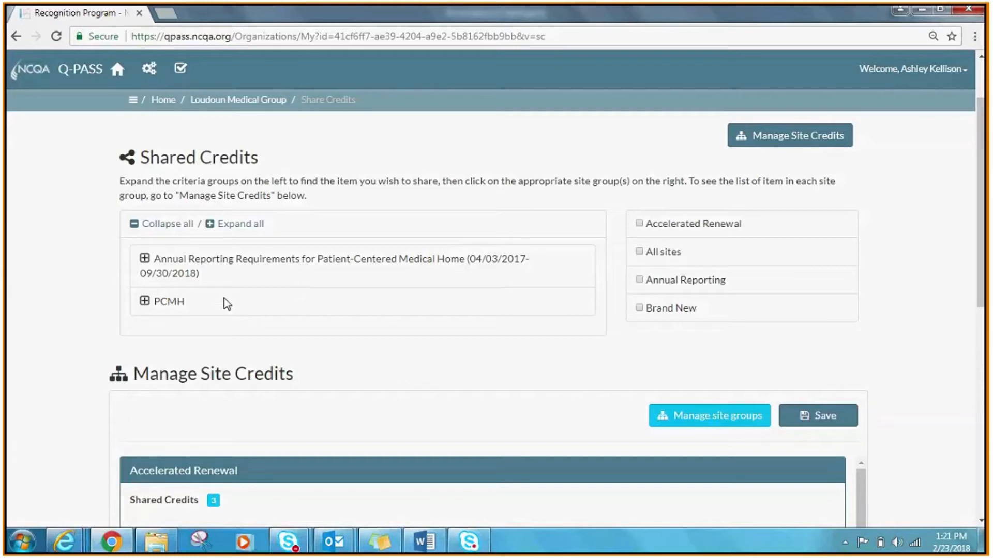
- Expand All PCMH Criteria down to Acute Care After Hours Coordination under Care Coordination and Care Transitions, and select its Documented Process component
left_click(144, 302)
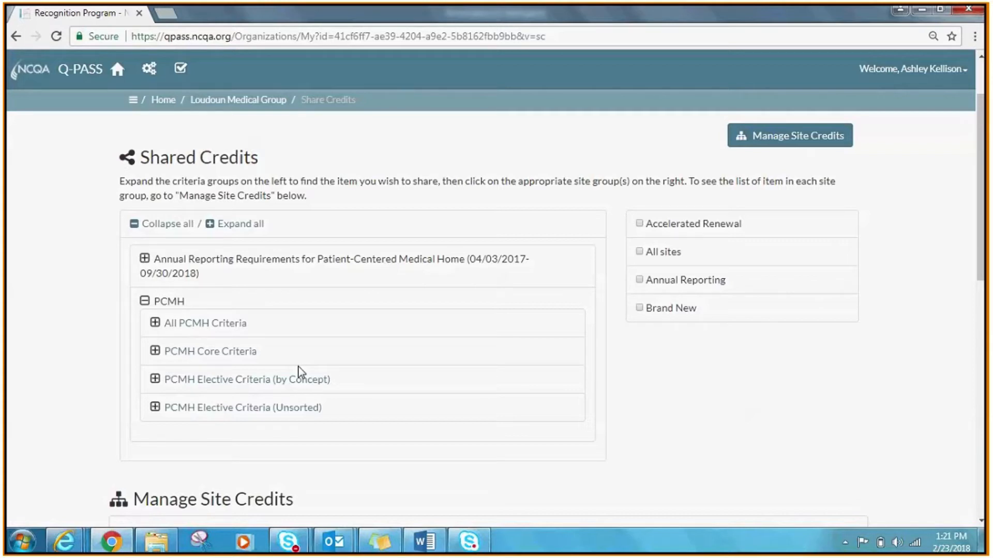
left_click(155, 323)
left_click_drag(612, 272, 610, 319)
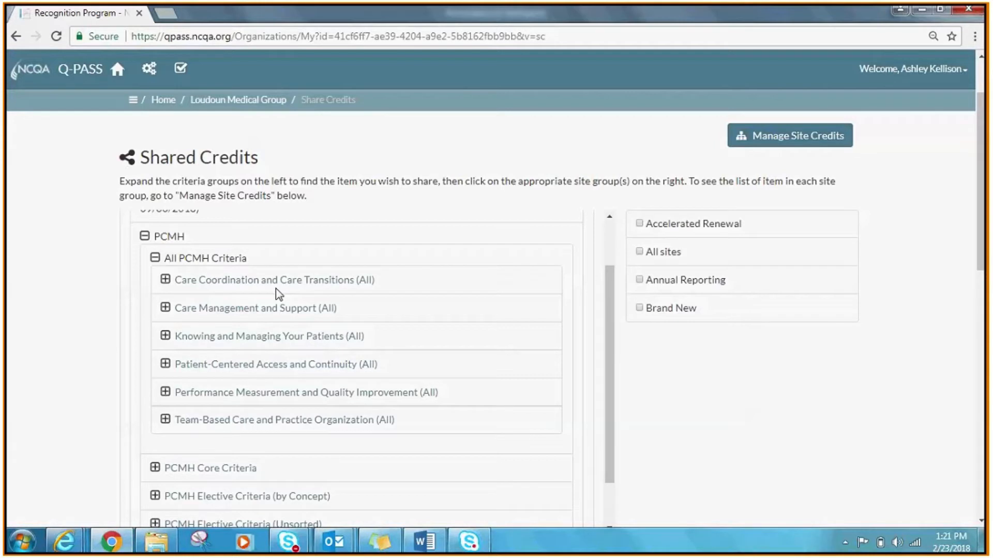
left_click(166, 280)
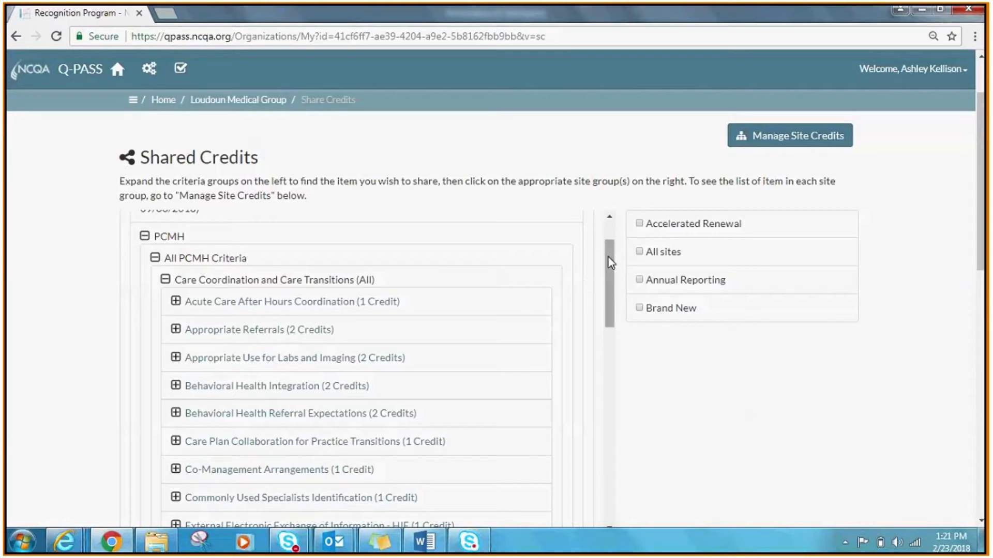
mouse_move(611, 262)
left_mouse_down()
mouse_move(612, 324)
mouse_move(626, 250)
left_mouse_up()
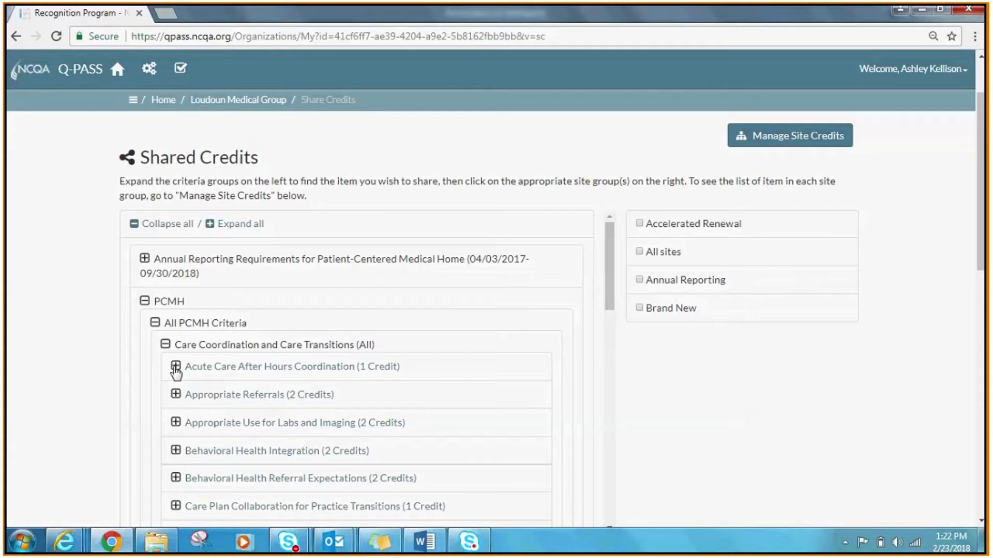
left_click(176, 367)
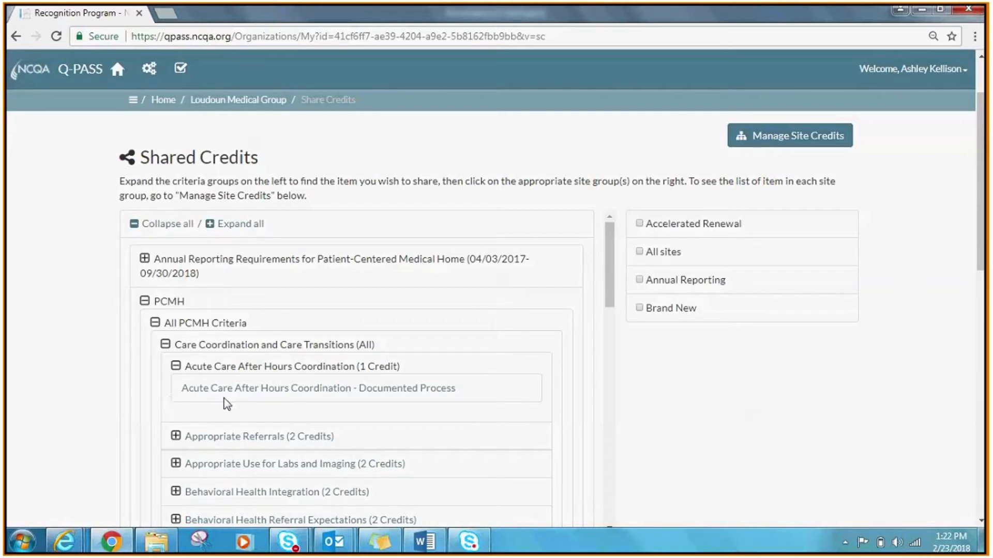
left_click(270, 389)
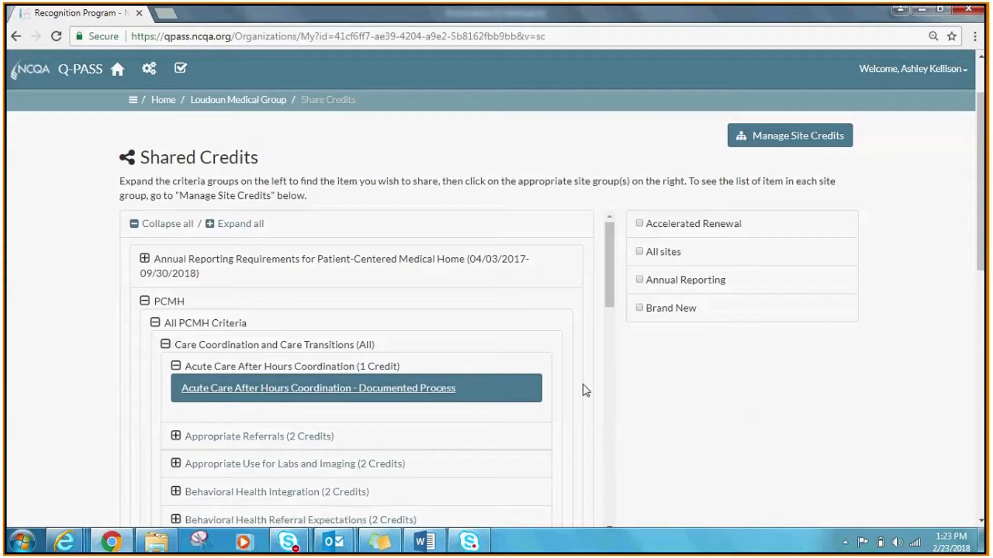
- Share the Acute Care After Hours Coordination - Documented Process component with the Accelerated Renewal site group
left_click(639, 223)
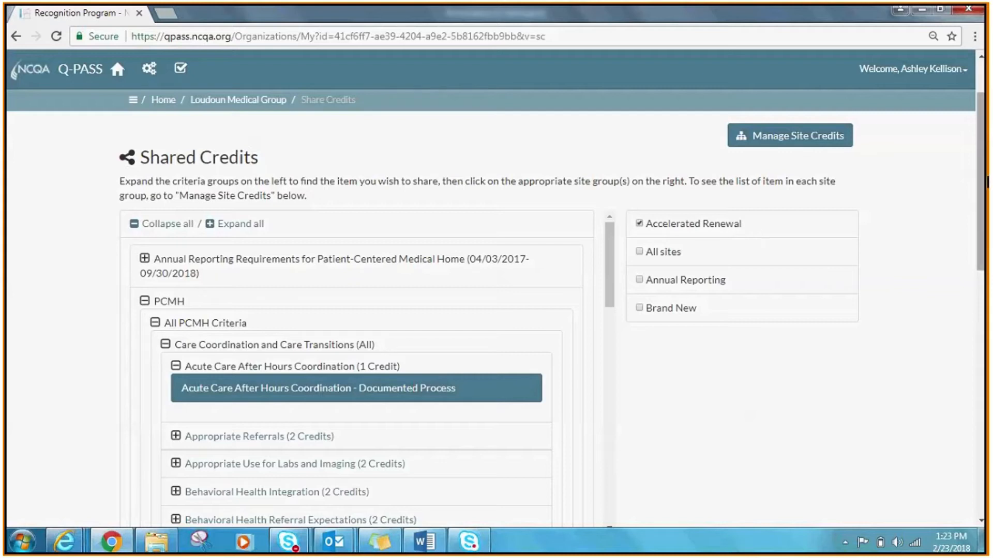
left_click_drag(986, 181, 986, 241)
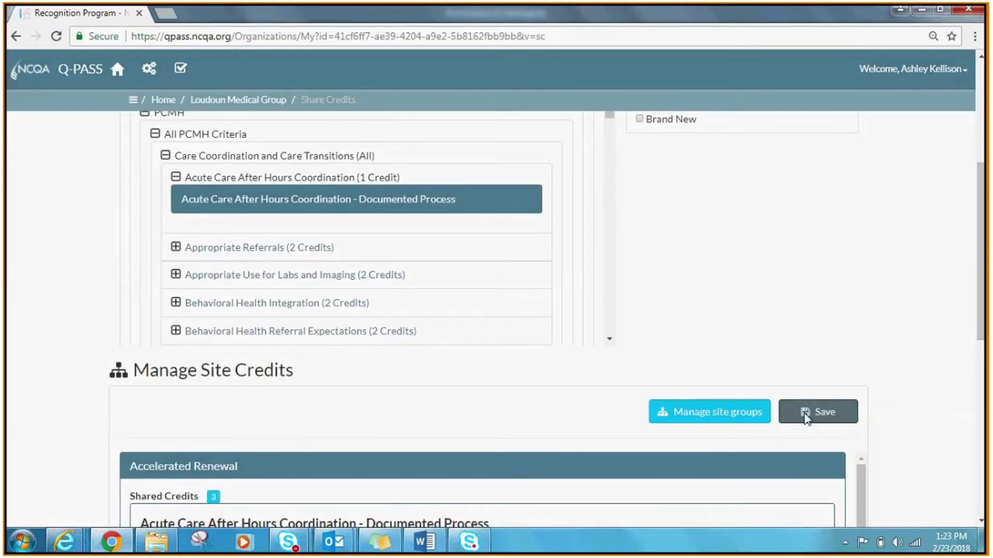
left_click_drag(987, 215, 987, 318)
mouse_move(184, 239)
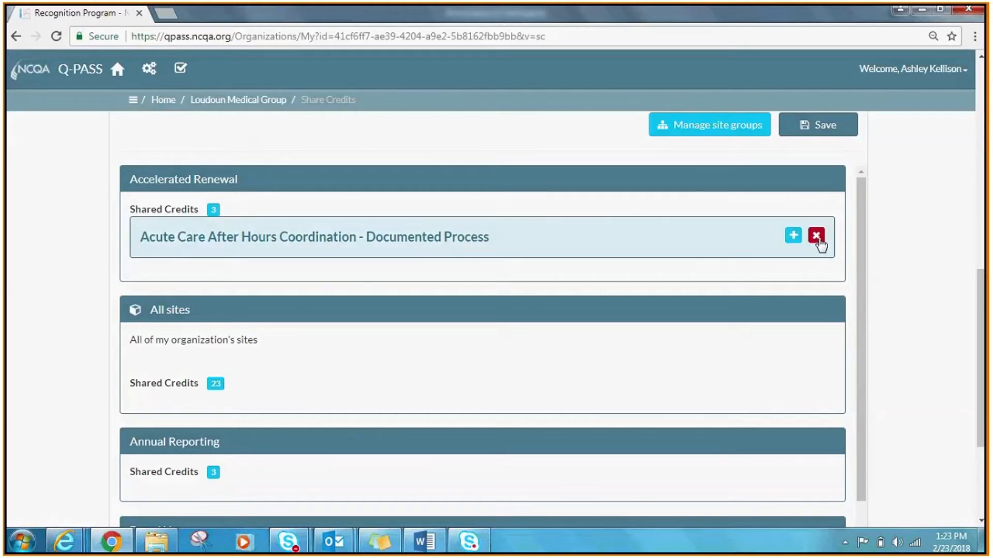
- Remove Acute Care After Hours Coordination - Documented Process from the Accelerated Renewal group's shared credits
left_click(817, 237)
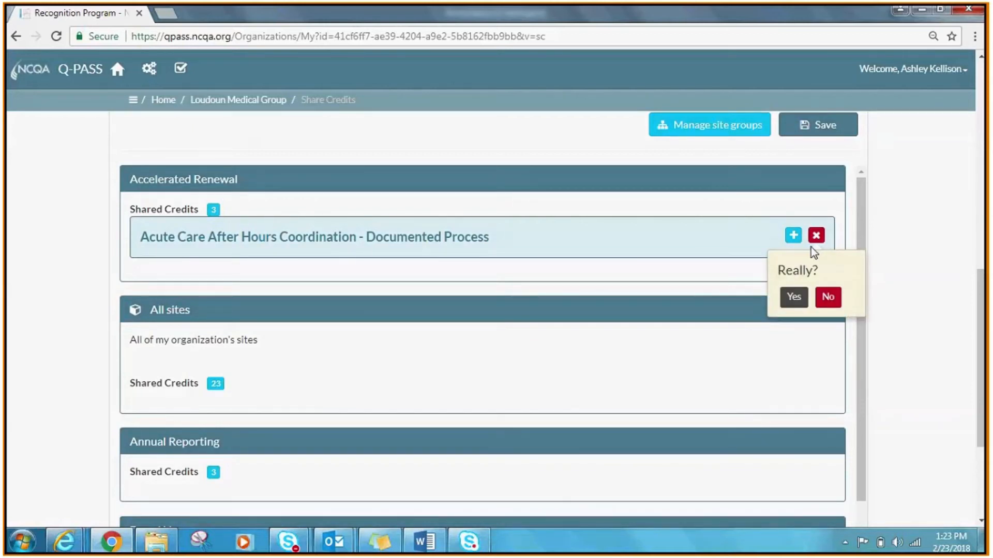
left_click(795, 302)
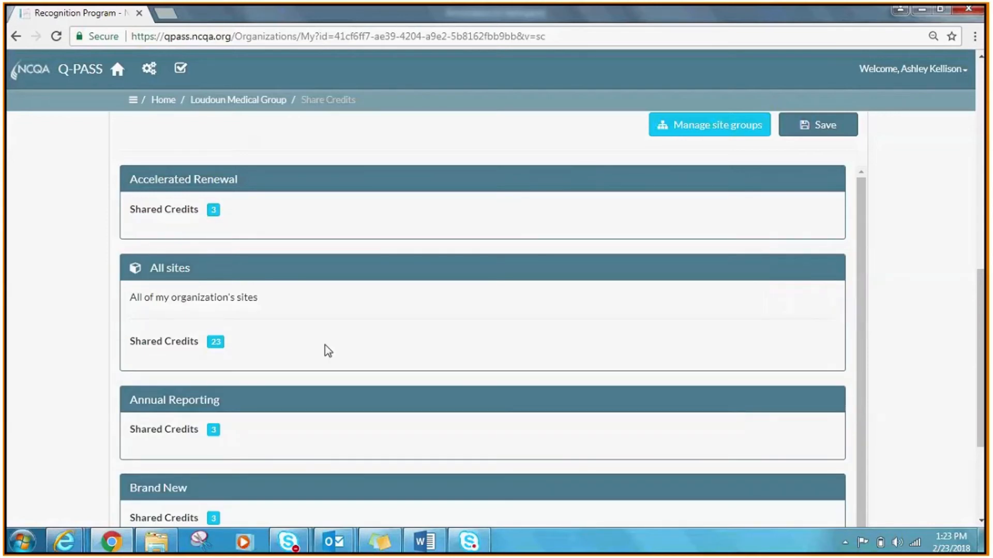
- Share the Acute Care After Hours Coordination - Documented Process component with the All sites group
left_click_drag(982, 277, 985, 180)
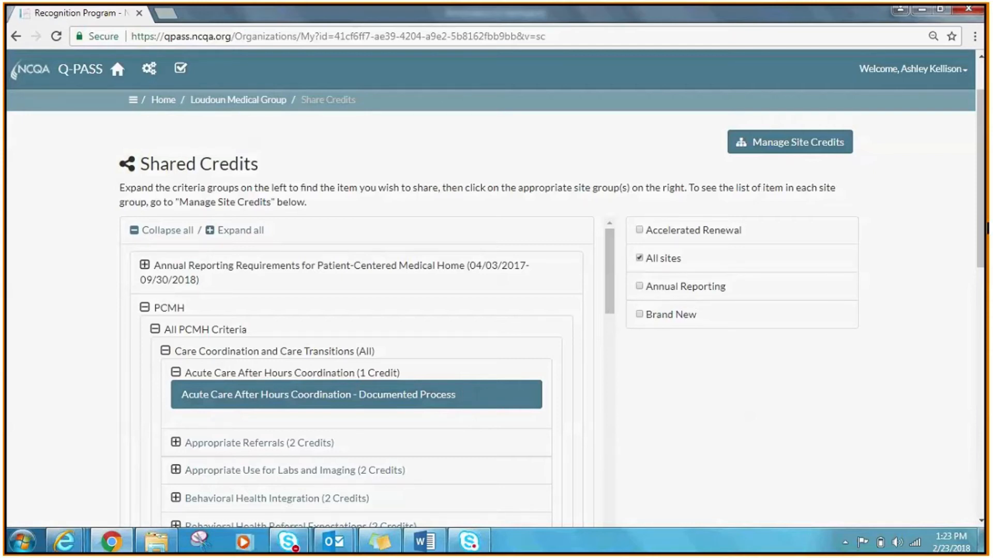
scroll(987, 227, "down", 5)
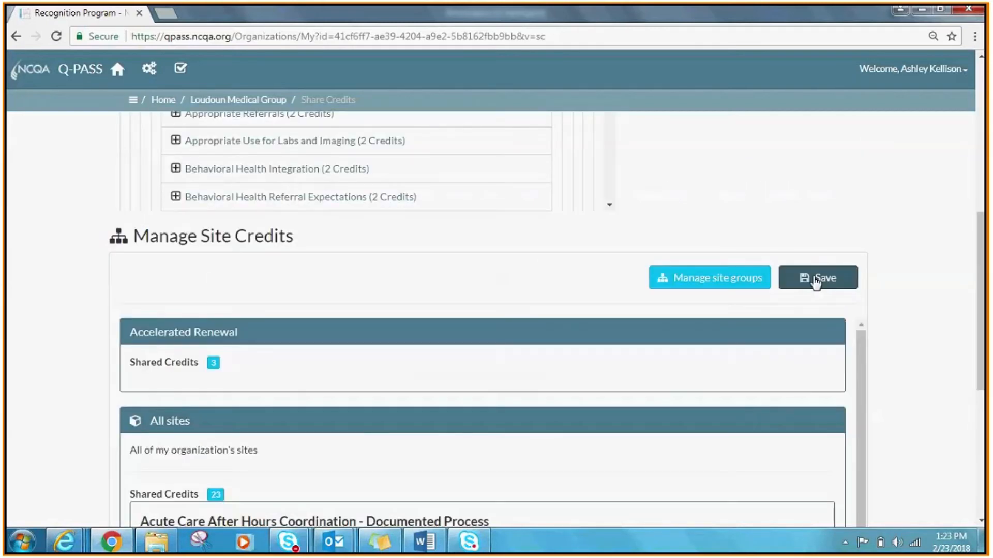
scroll(987, 261, "down", 5)
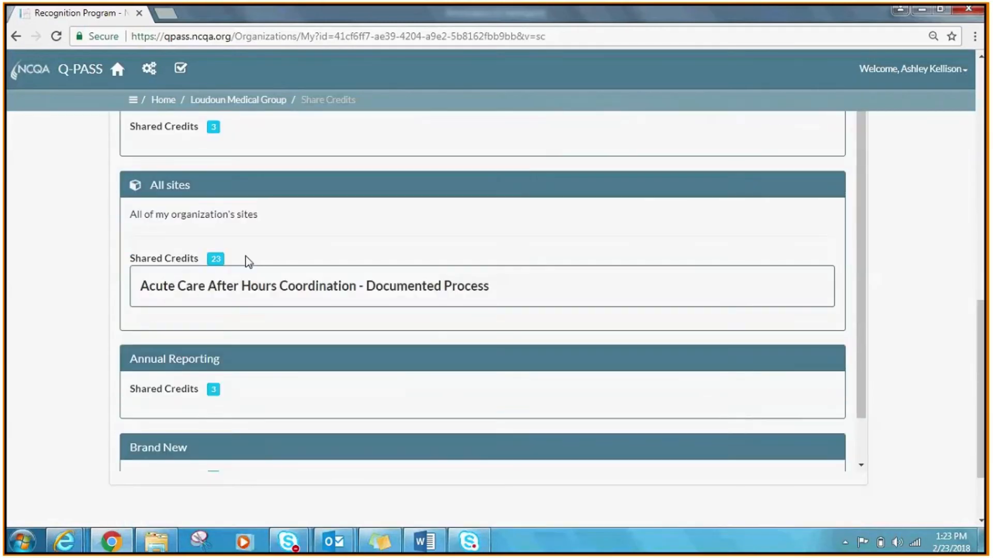
mouse_move(142, 314)
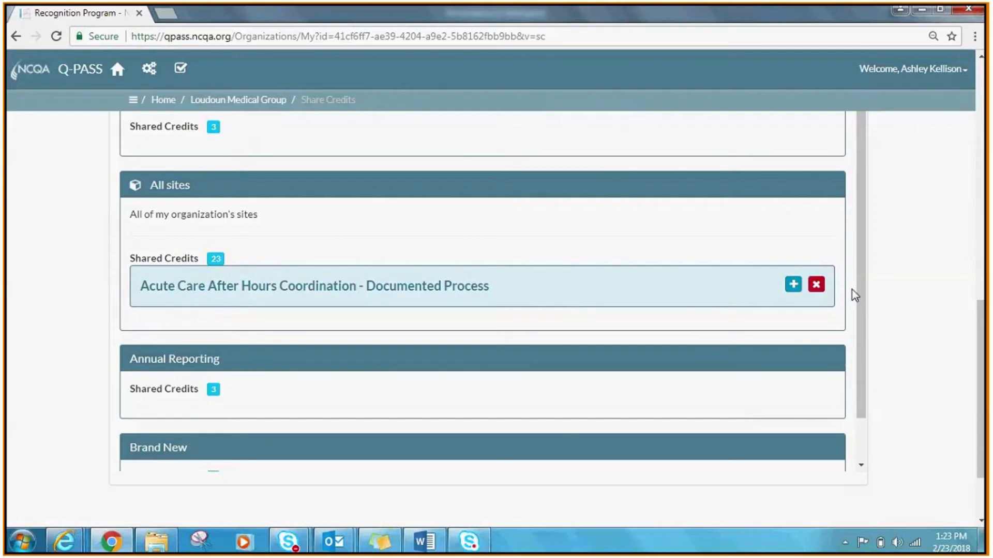
- Share the Appropriate Referrals - Evidence of Implementation component with the Brand New site group and save the site credits
scroll(981, 274, "up", 3)
scroll(981, 274, "up", 4)
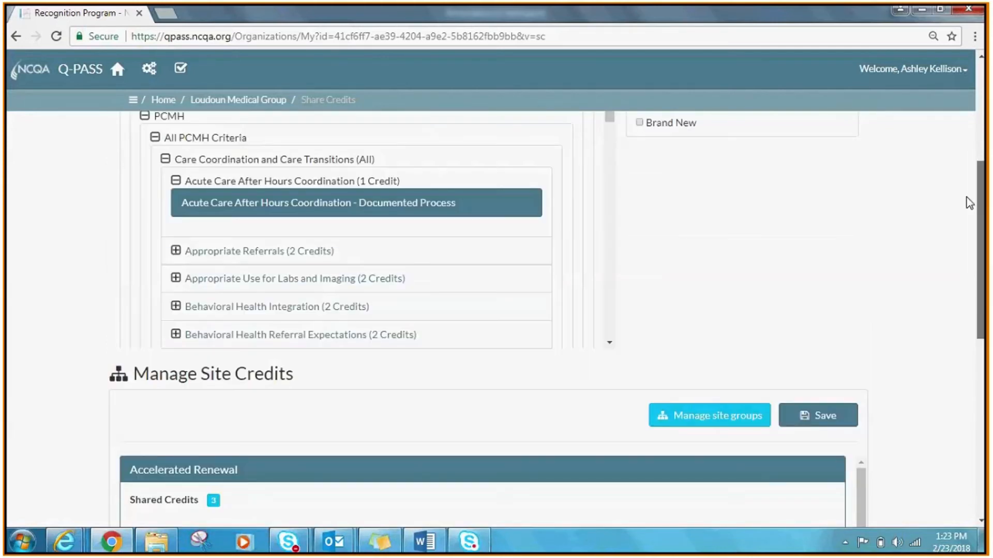
scroll(969, 203, "up", 2)
left_click(177, 339)
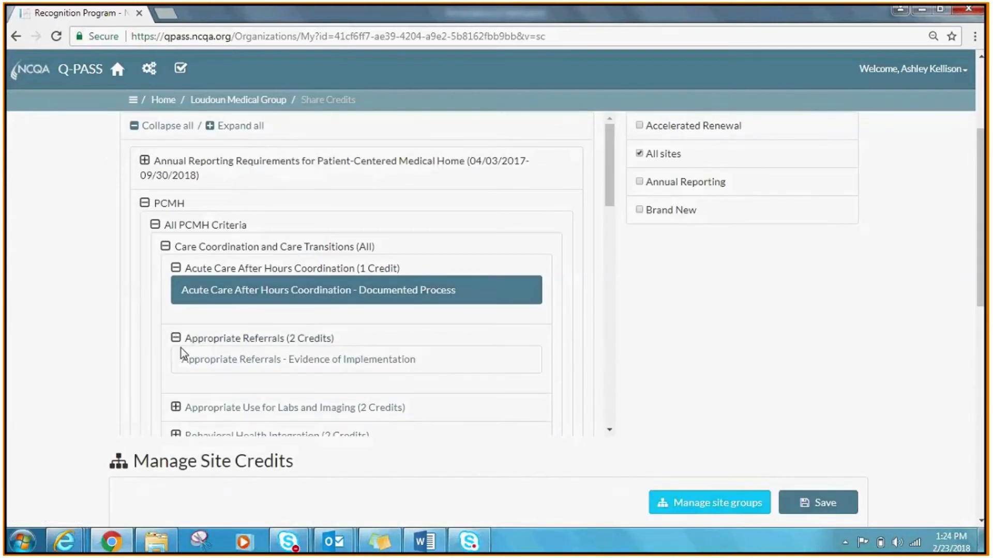
left_click(199, 367)
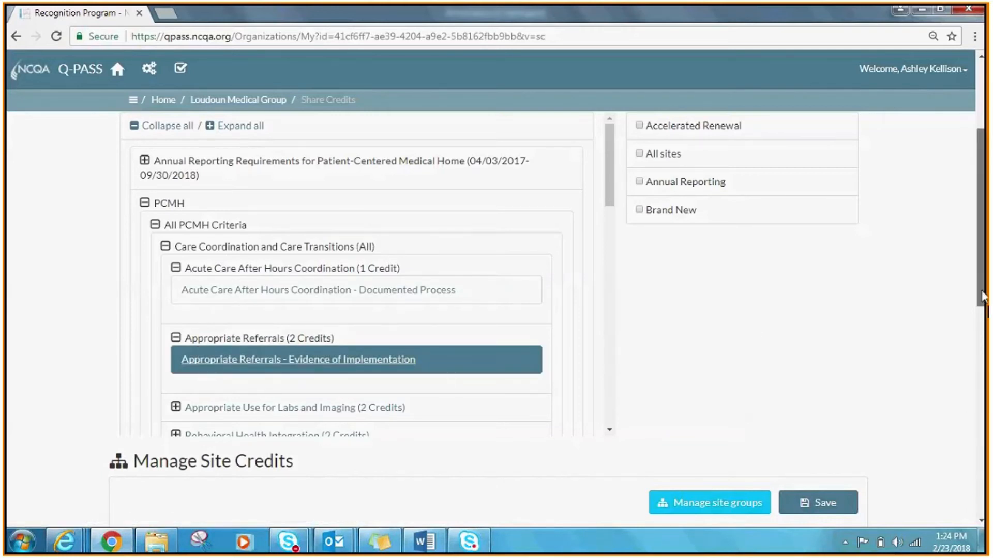
left_click_drag(983, 297, 982, 274)
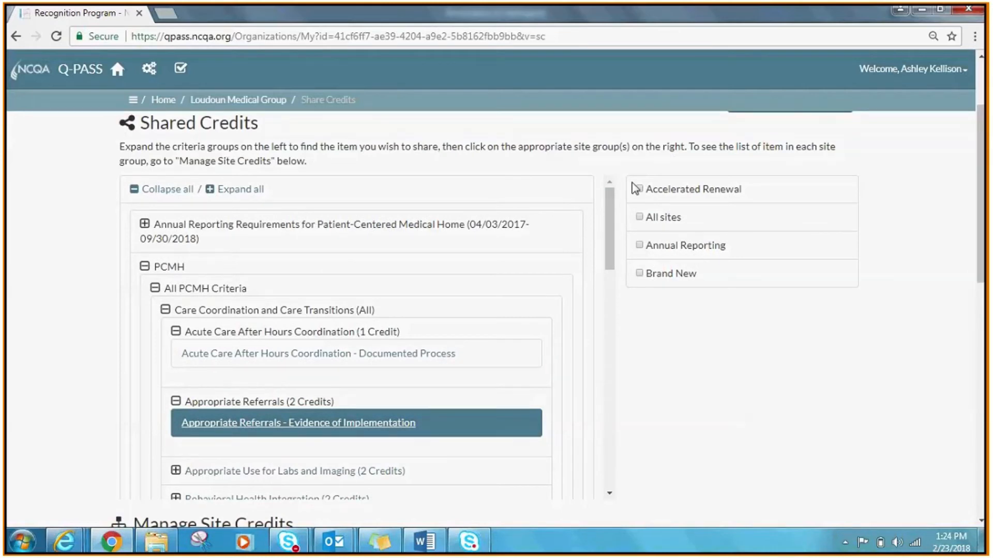
left_click(642, 275)
left_click_drag(982, 236, 948, 314)
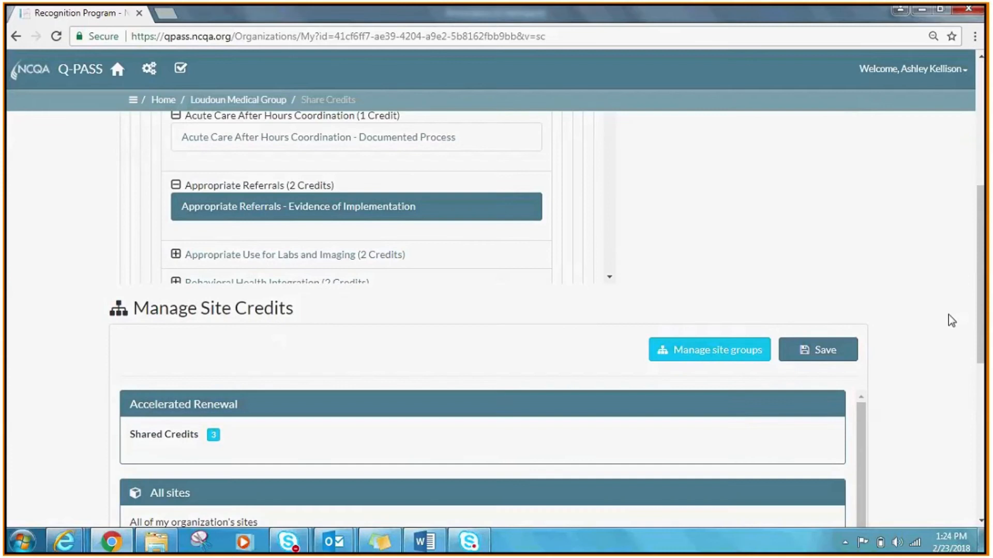
left_click(806, 353)
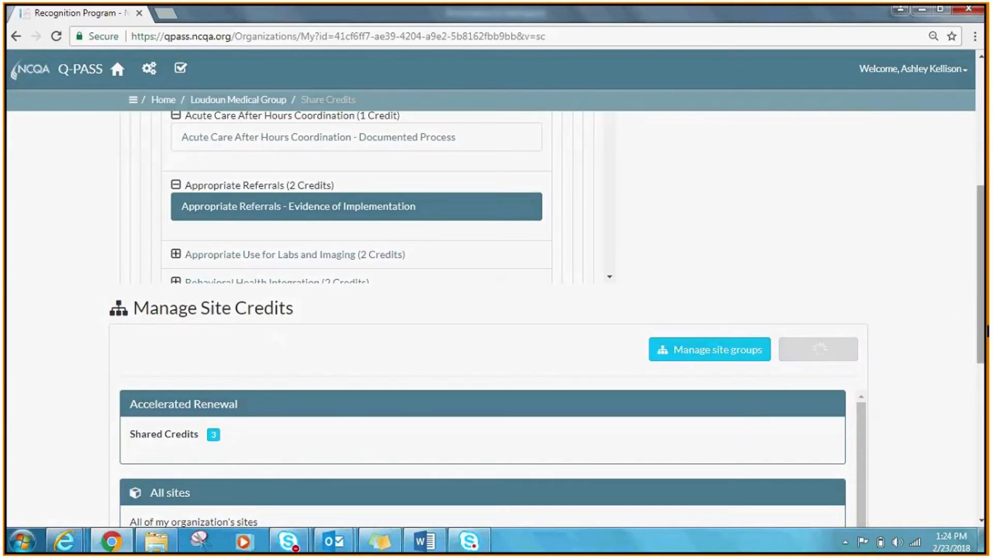
left_click_drag(985, 322, 985, 387)
left_click_drag(861, 266, 868, 357)
left_click_drag(987, 340, 987, 412)
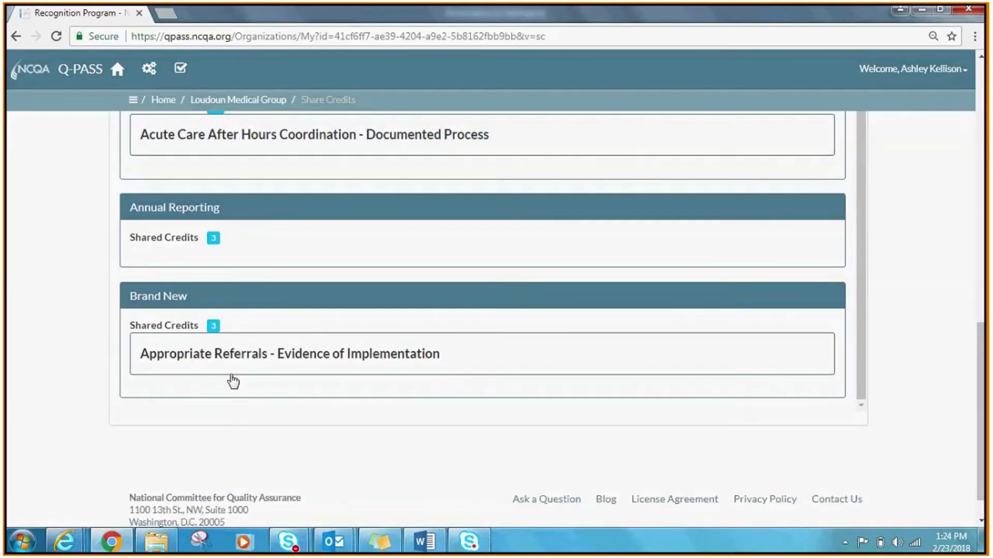
- Return to the Loudoun Medical Group organization dashboard, acknowledge that the post-enrollment tasks are finalized, and submit the organization as ready
left_click_drag(987, 380, 958, 111)
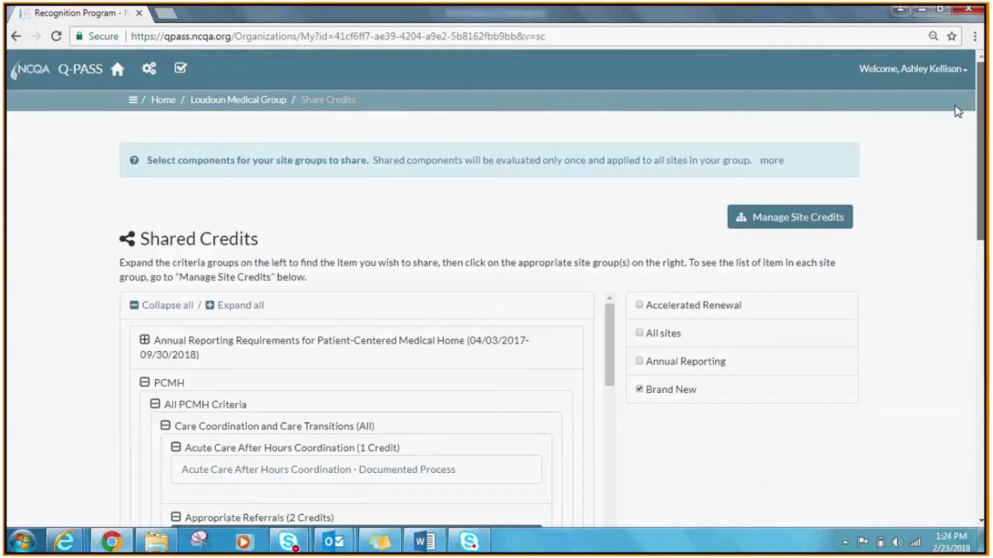
left_click(235, 101)
left_click(457, 173)
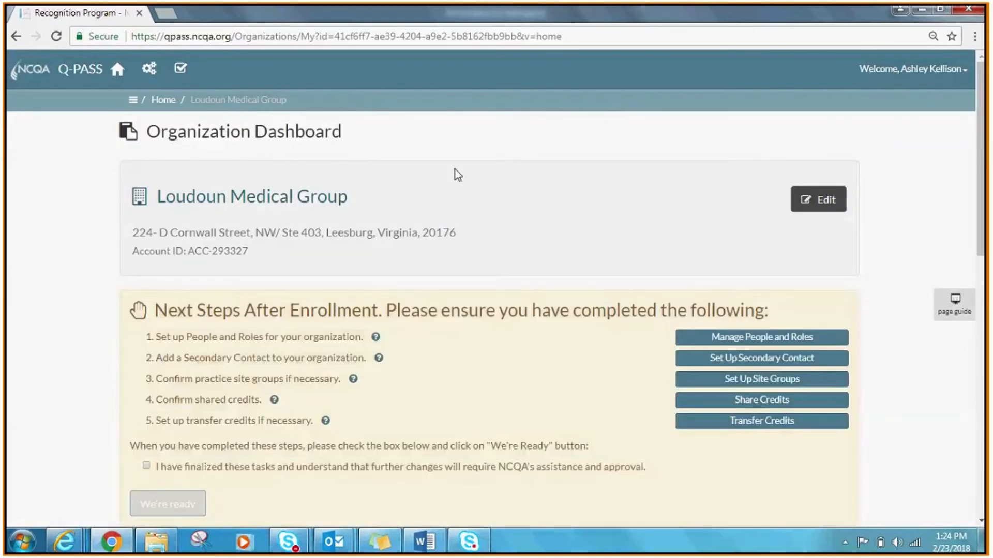
scroll(457, 175, "down", 2)
scroll(146, 357, "down", 1)
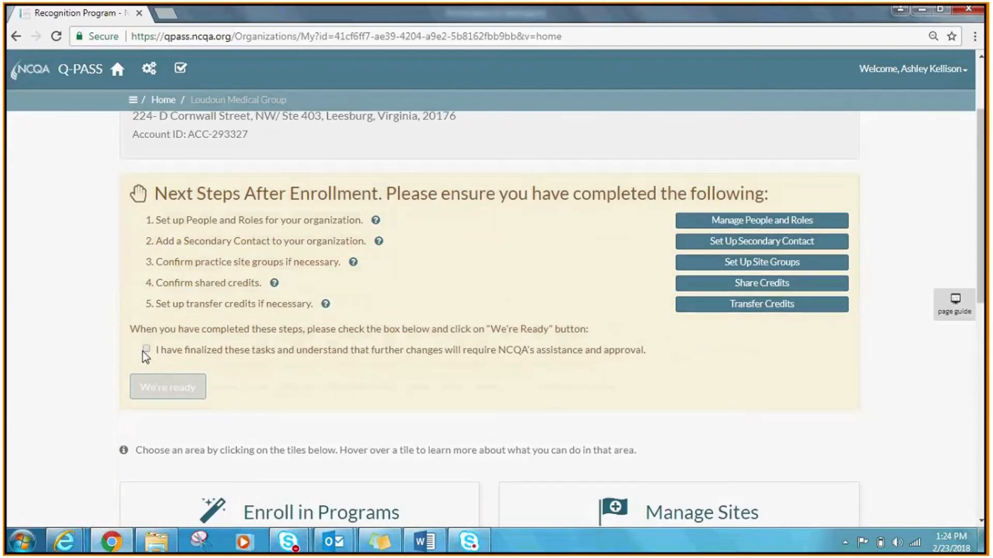
left_click(146, 350)
left_click(182, 393)
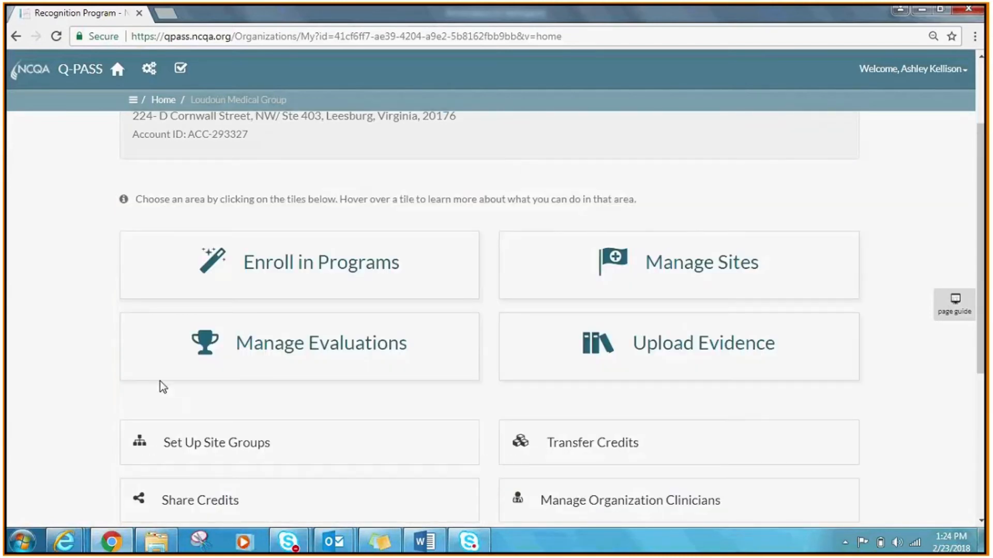
mouse_move(157, 382)
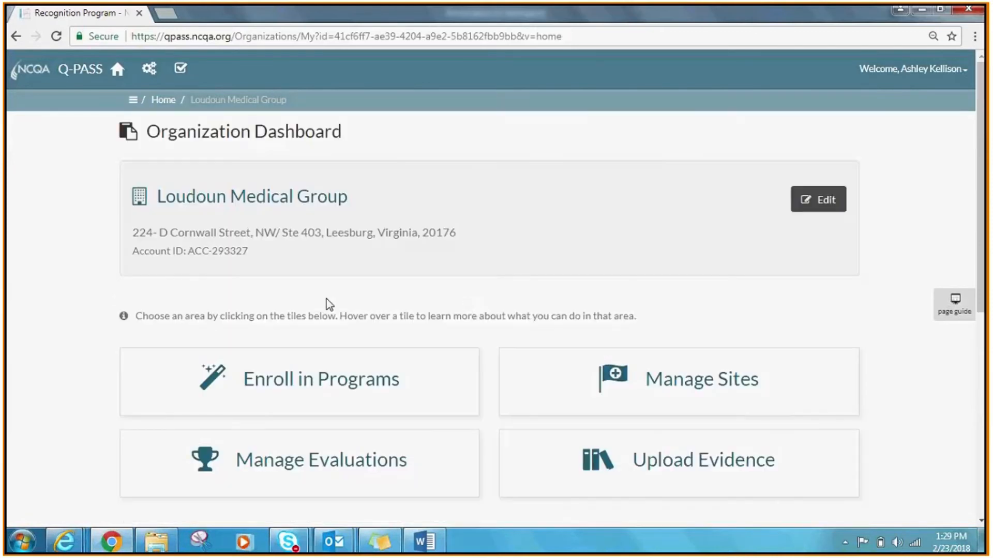
- Open the PCMH evaluation for the Leesburg Sterling Family Practice - Ashburn site from the organization's transforming evaluations
mouse_move(373, 491)
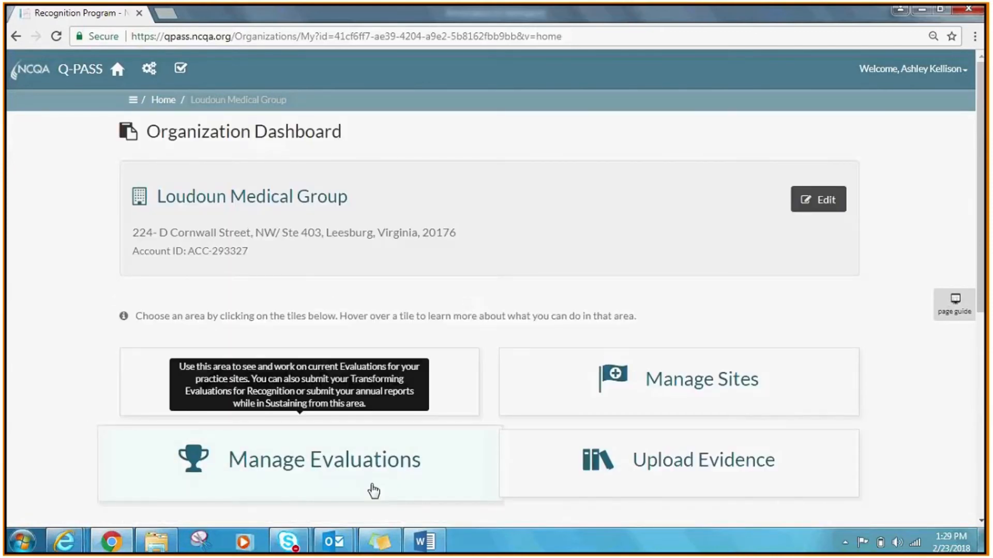
left_click(292, 467)
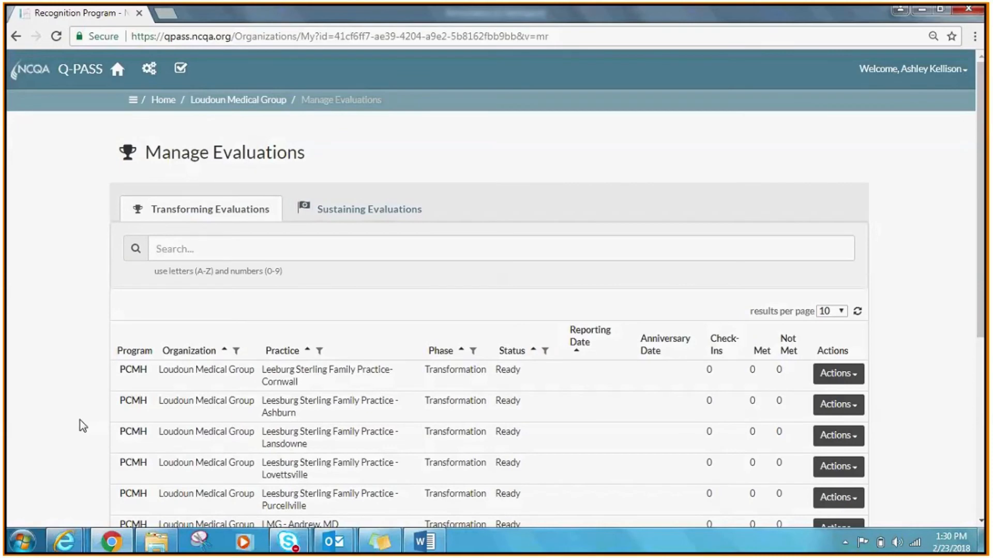
scroll(489, 310, "down", 3)
scroll(488, 310, "down", 1)
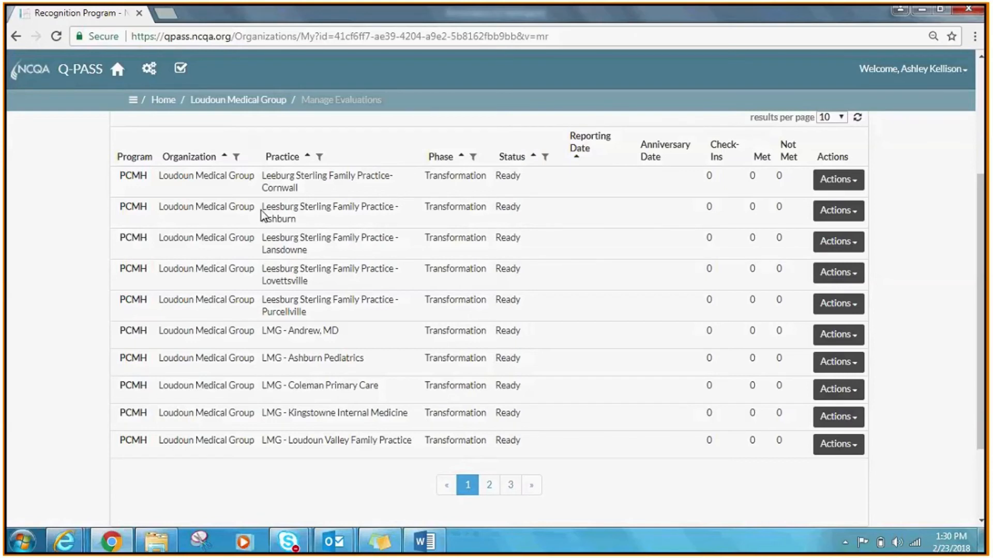
left_click_drag(260, 211, 309, 213)
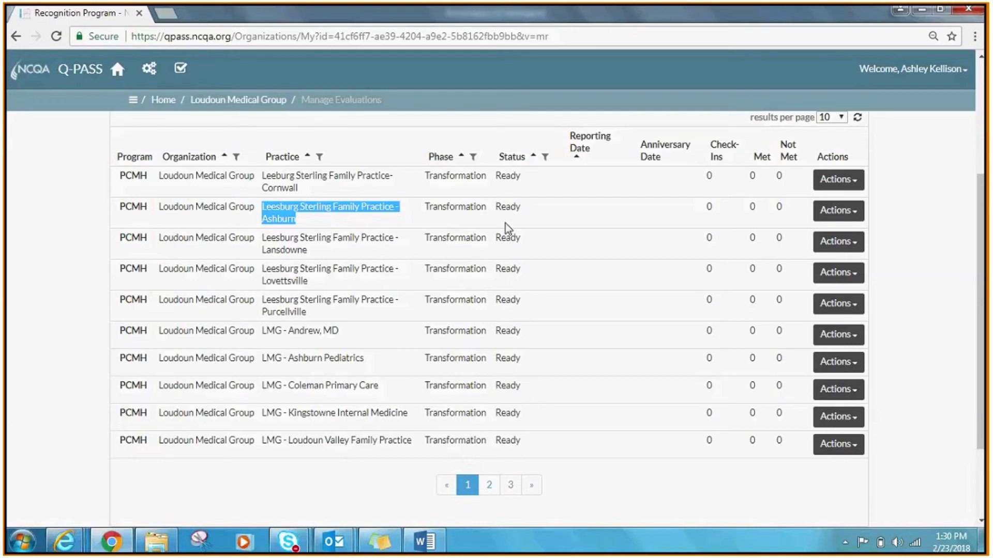
left_click(836, 214)
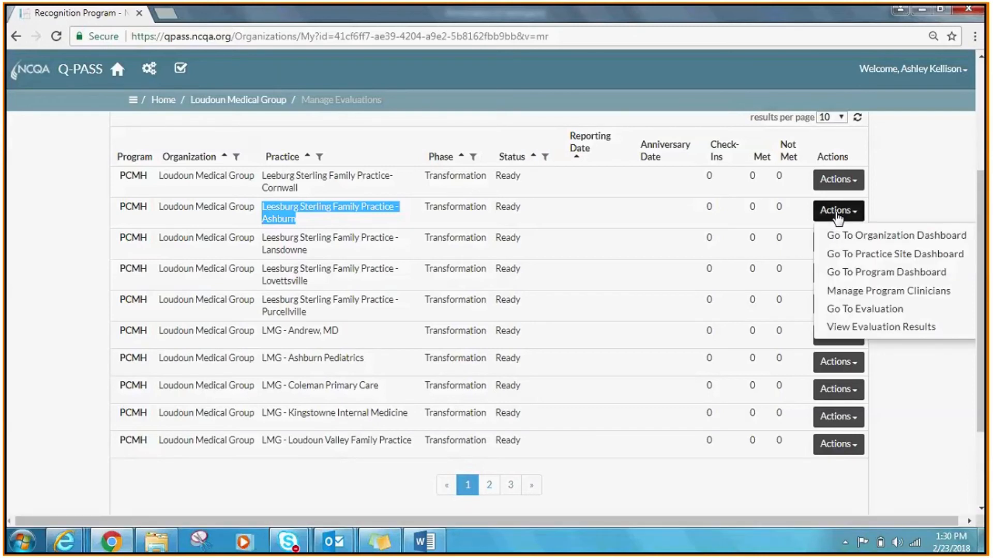
left_click(851, 310)
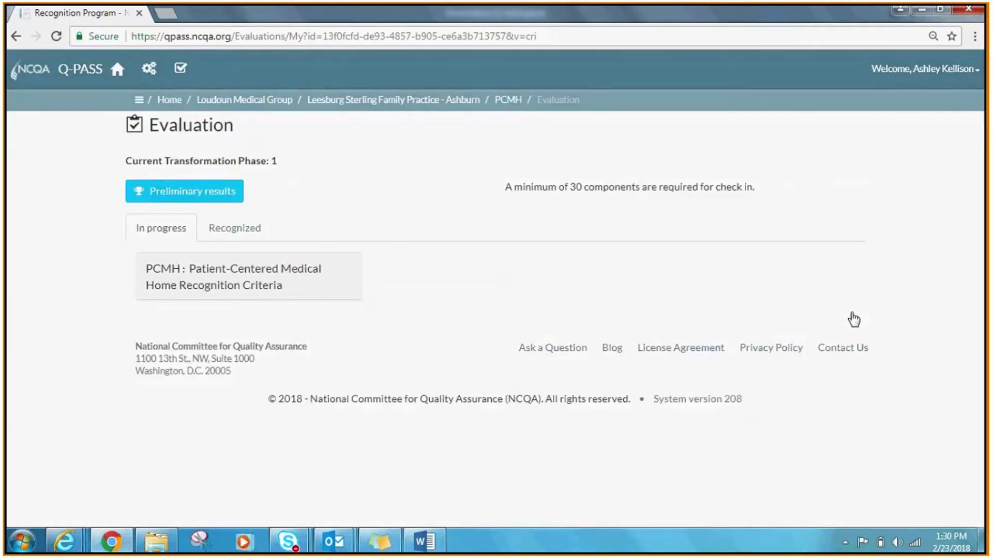
- Examine the Documented Process component of CC 17 Acute Care After Hours Coordination, under Care Coordination and Care Transitions in All PCMH Criteria
left_click(219, 292)
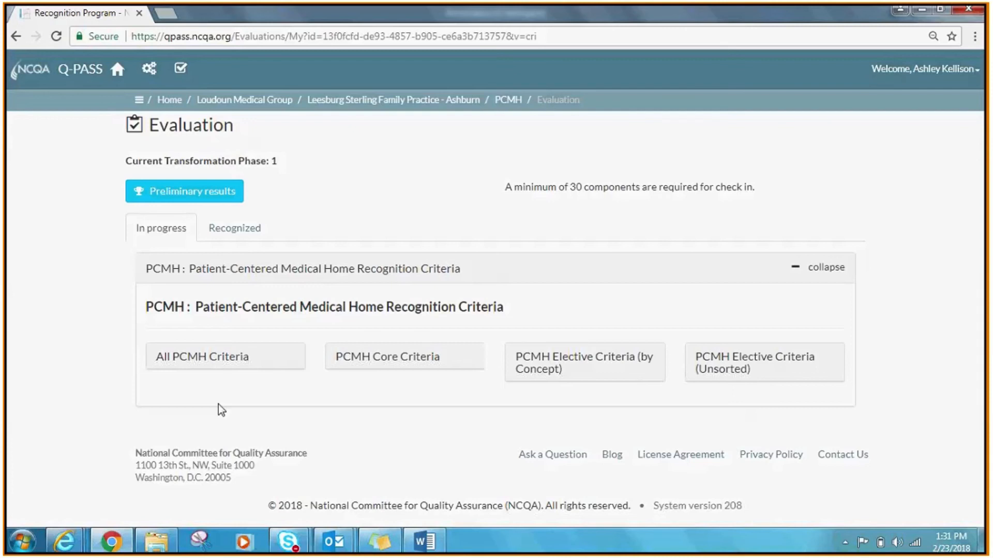
left_click(217, 366)
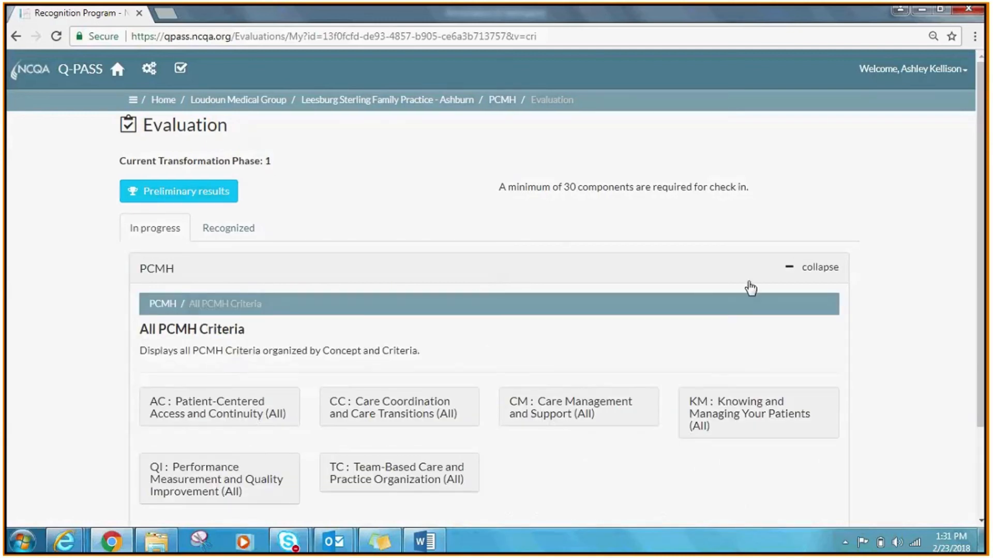
scroll(396, 341, "down", 2)
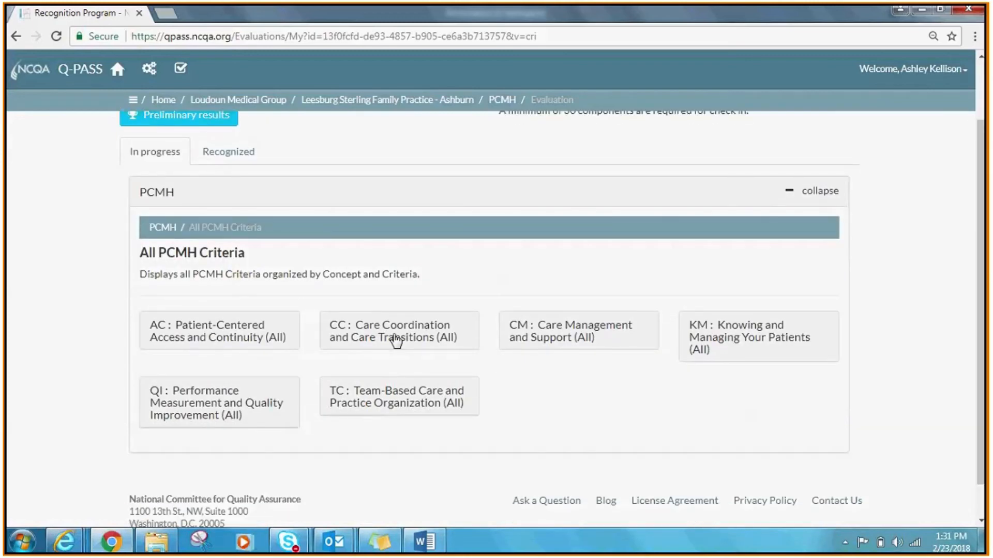
left_click(381, 346)
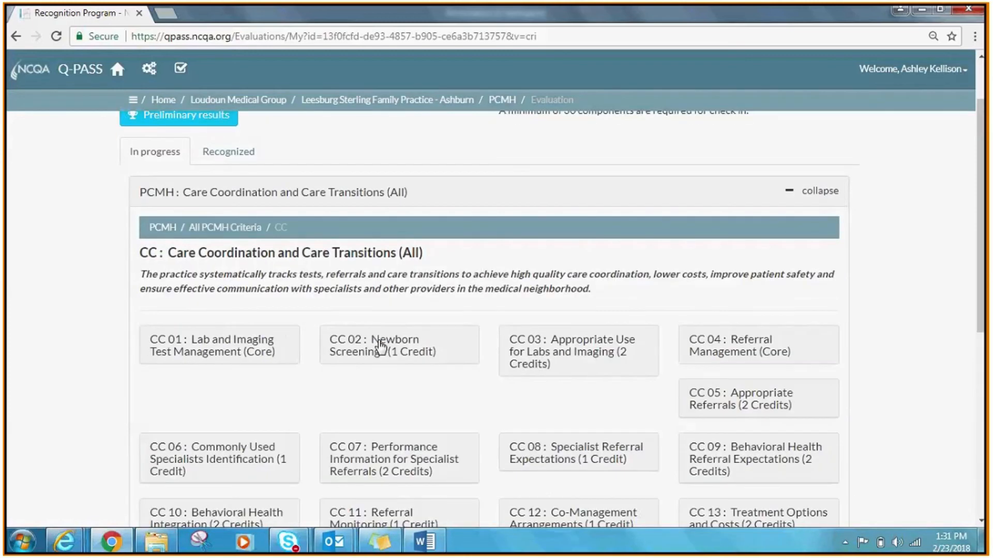
left_click_drag(987, 228, 986, 281)
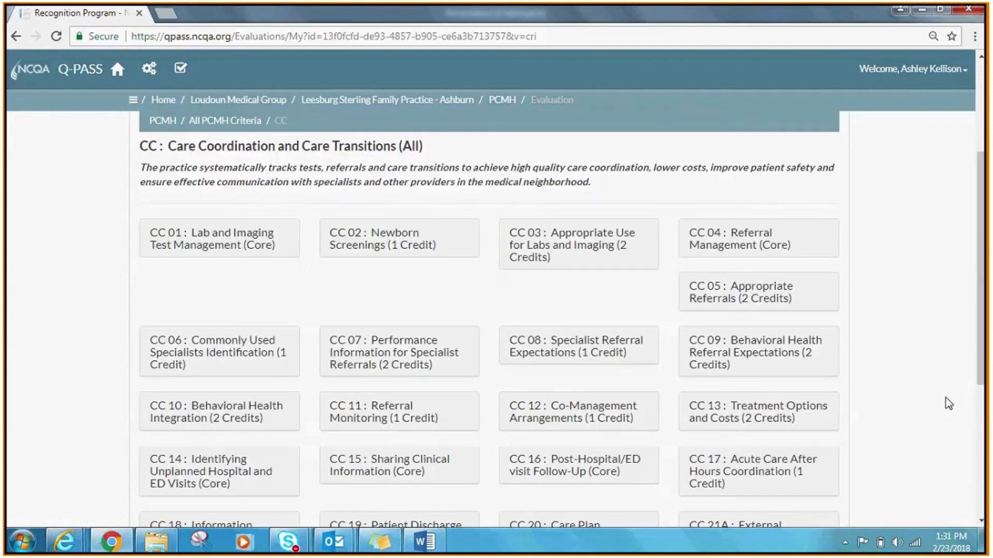
left_click(747, 489)
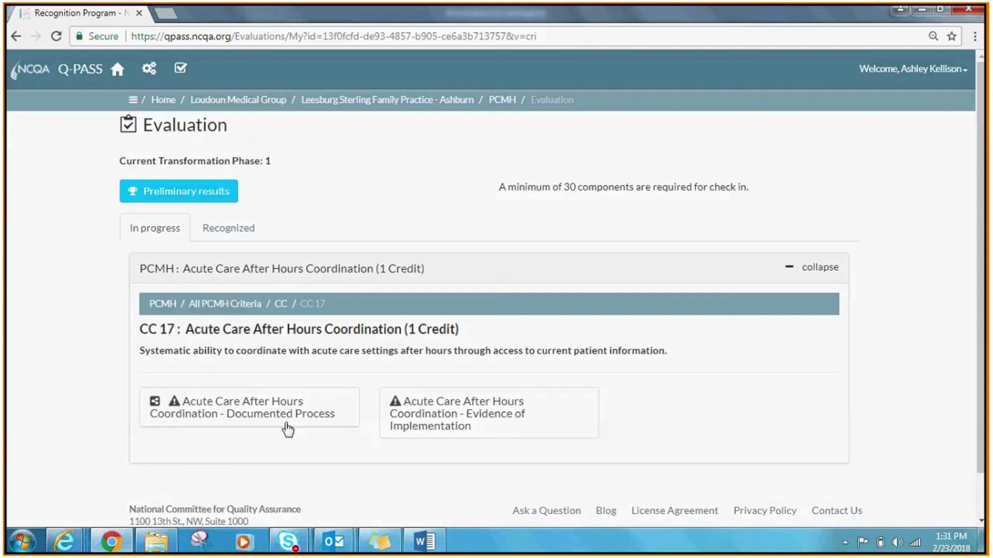
left_click(248, 414)
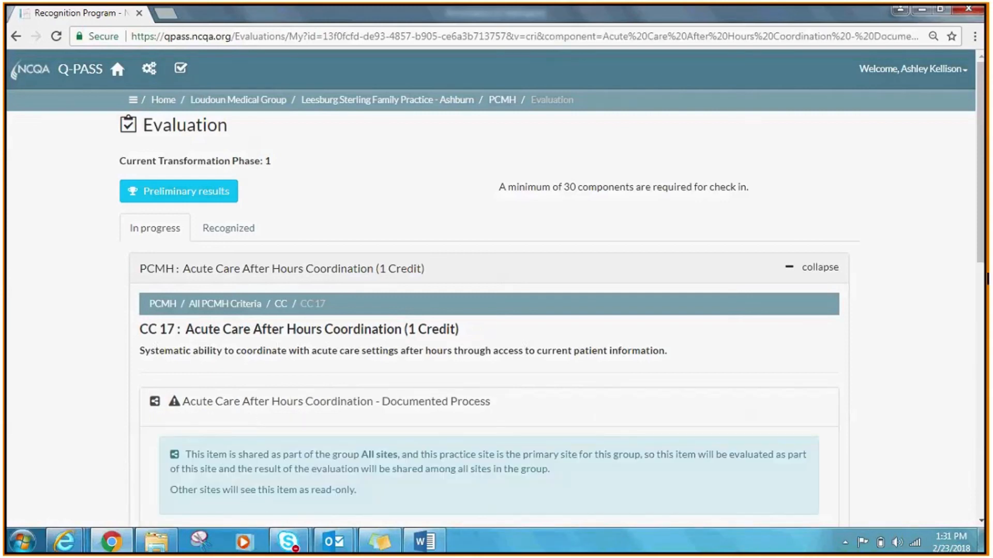
left_click_drag(982, 205, 987, 319)
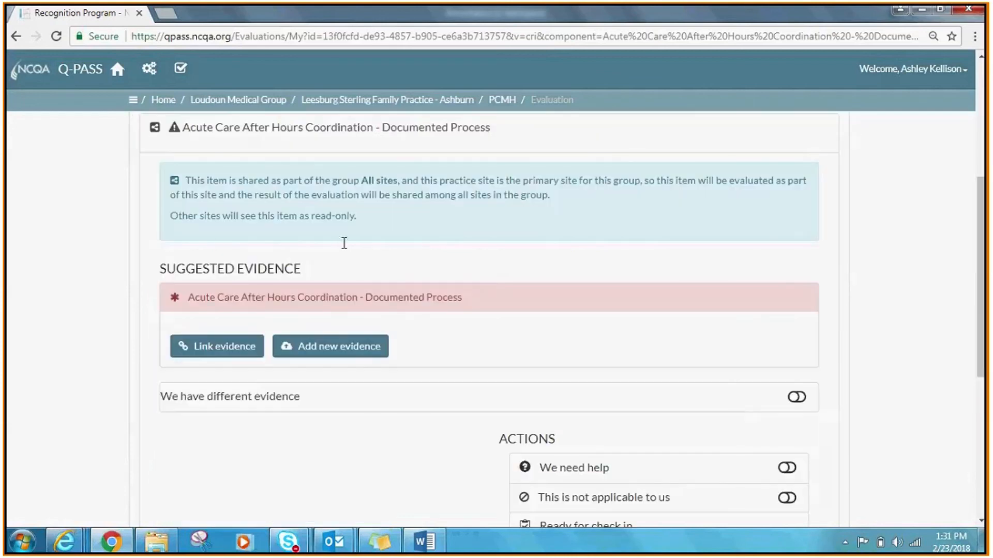